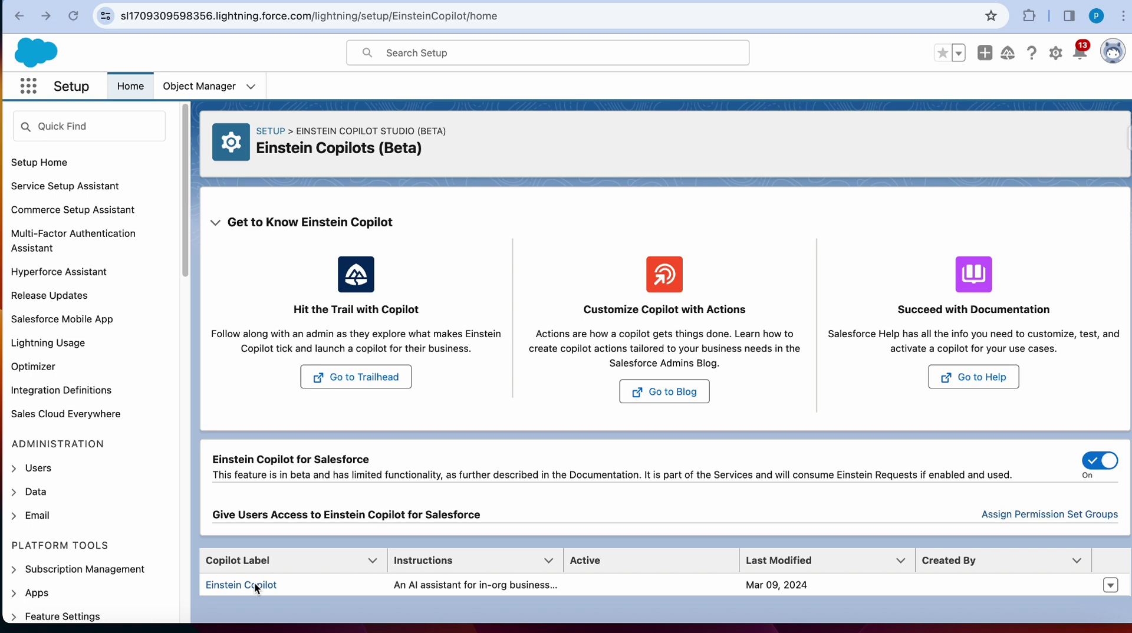
Filter Setup with 'copil' to Einstein Copilots and sort the copilots by Copilot Label
{"action": "left_click", "coordinate": [83, 125]}
{"action": "type", "text": "copil"}
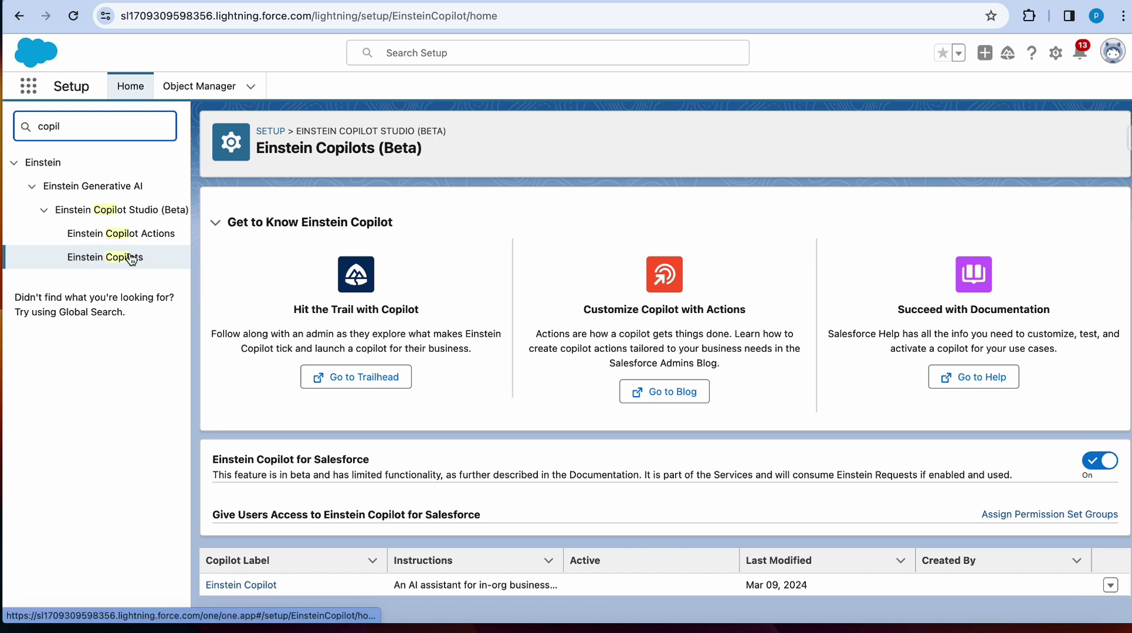
{"action": "left_click", "coordinate": [362, 557]}
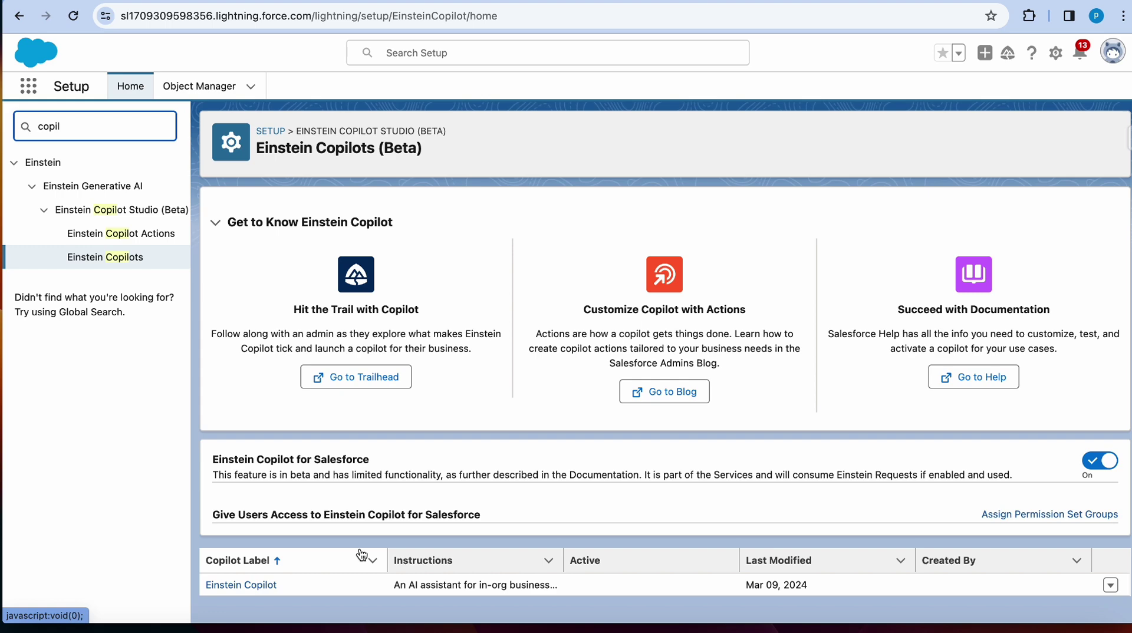
Open Einstein Copilot in the builder and view the Identify Object by Name action details
{"action": "left_click", "coordinate": [252, 587]}
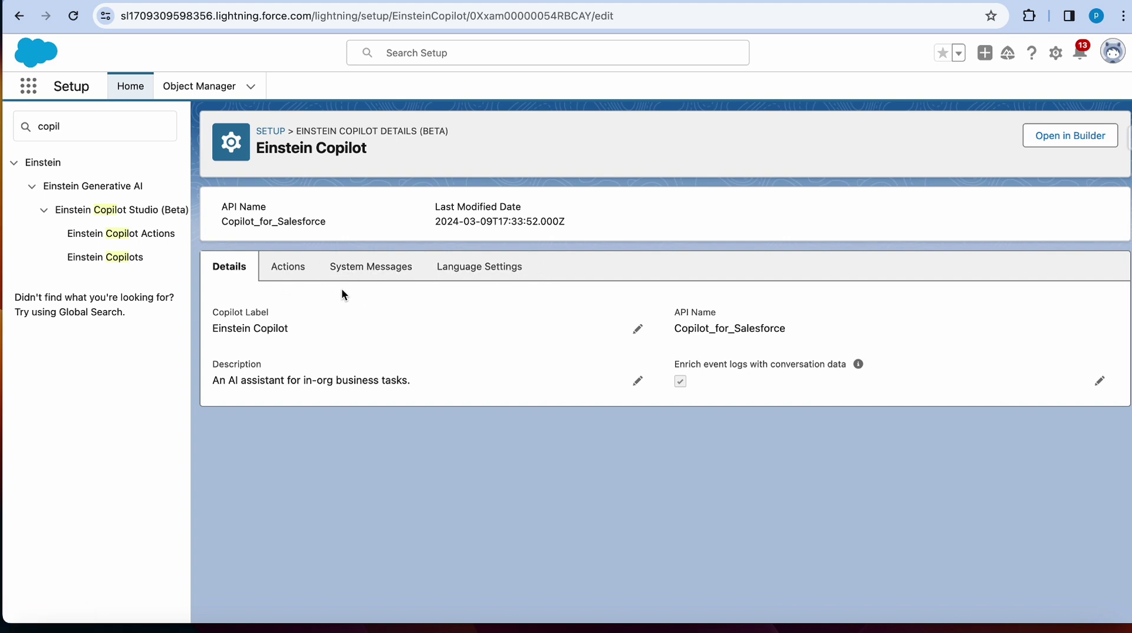
{"action": "left_click", "coordinate": [1084, 138]}
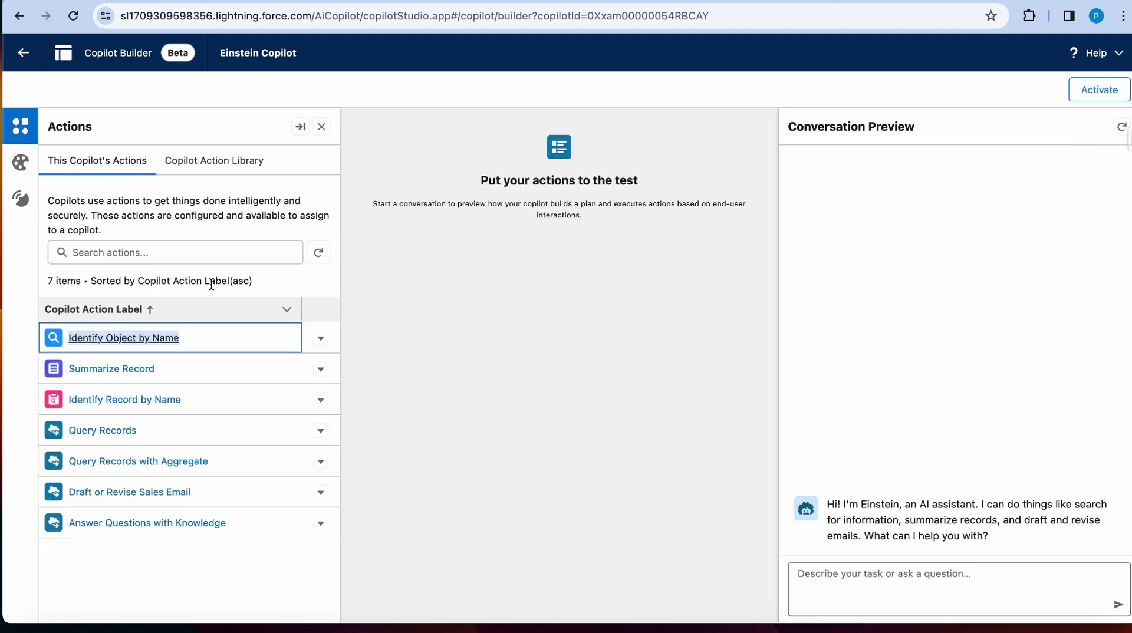
{"action": "right_click", "coordinate": [149, 345]}
{"action": "left_click", "coordinate": [189, 348]}
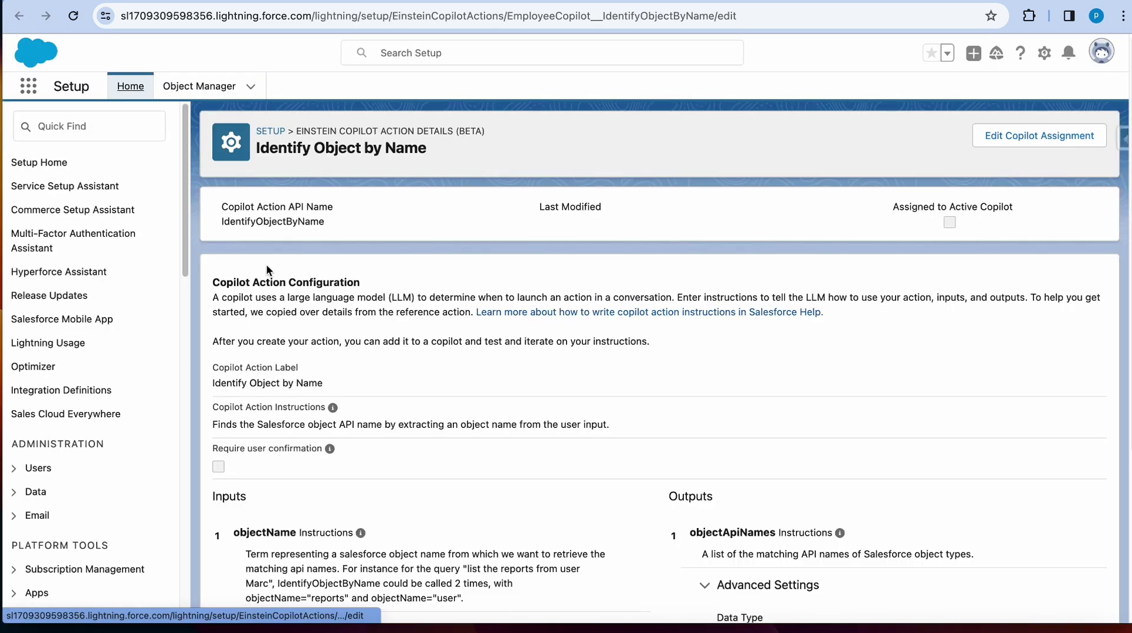
{"action": "scroll", "coordinate": [411, 470], "scroll_direction": "down", "scroll_amount": 1}
{"action": "scroll", "coordinate": [412, 470], "scroll_direction": "down", "scroll_amount": 3}
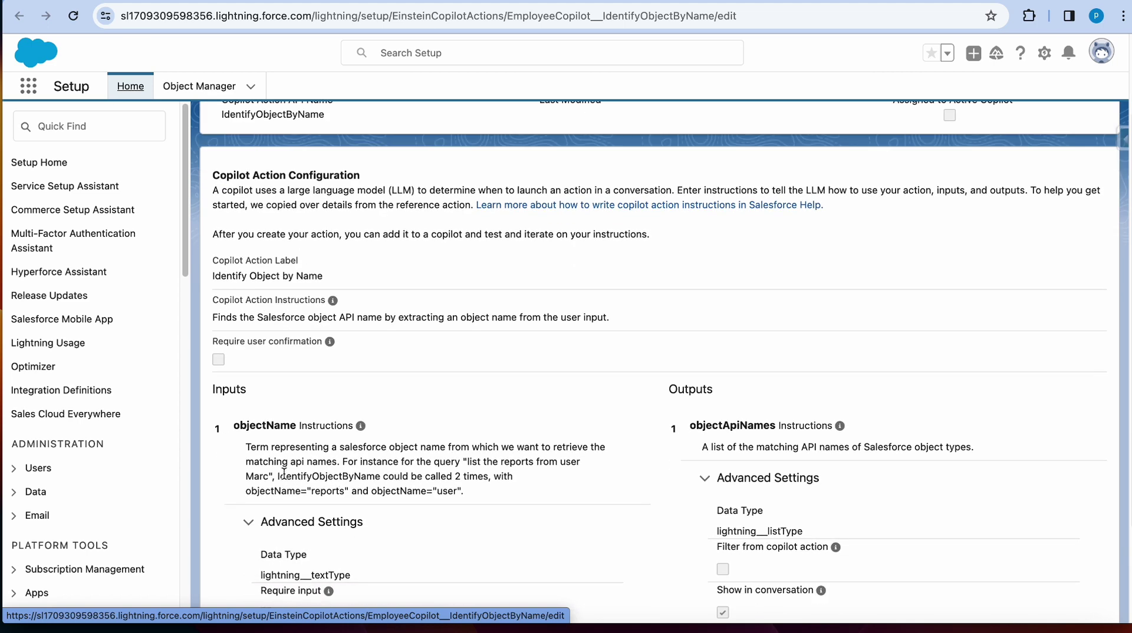
In the Identify Object by Name help article, select the example 'List the opportunities for the Acme account'
{"action": "left_click", "coordinate": [851, 3]}
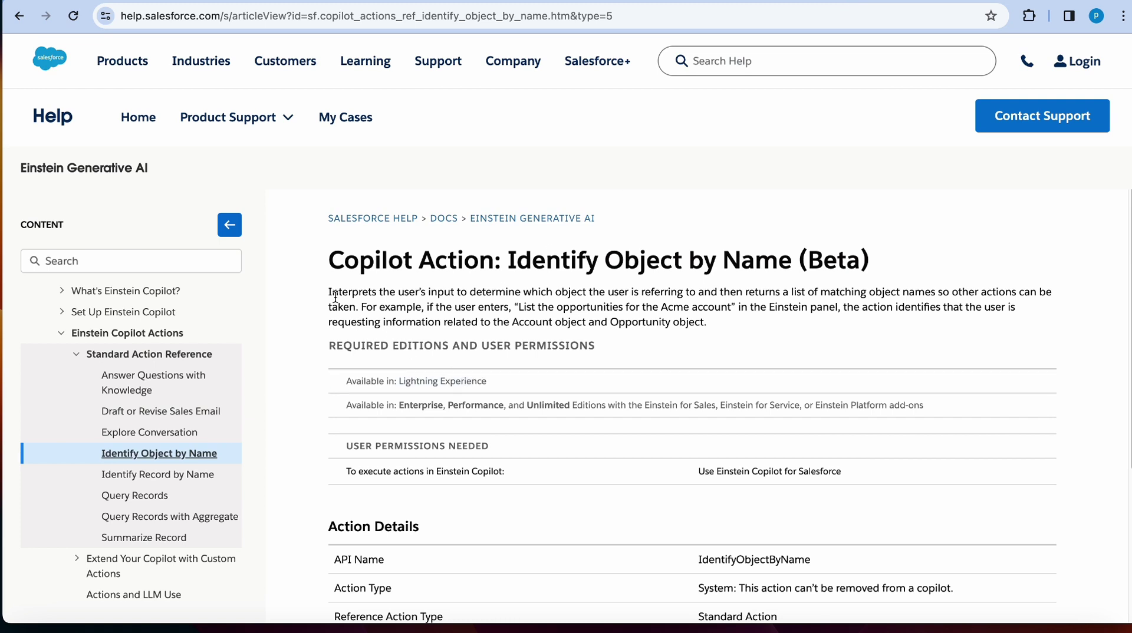
{"action": "left_click_drag", "start_coordinate": [329, 294], "coordinate": [360, 303]}
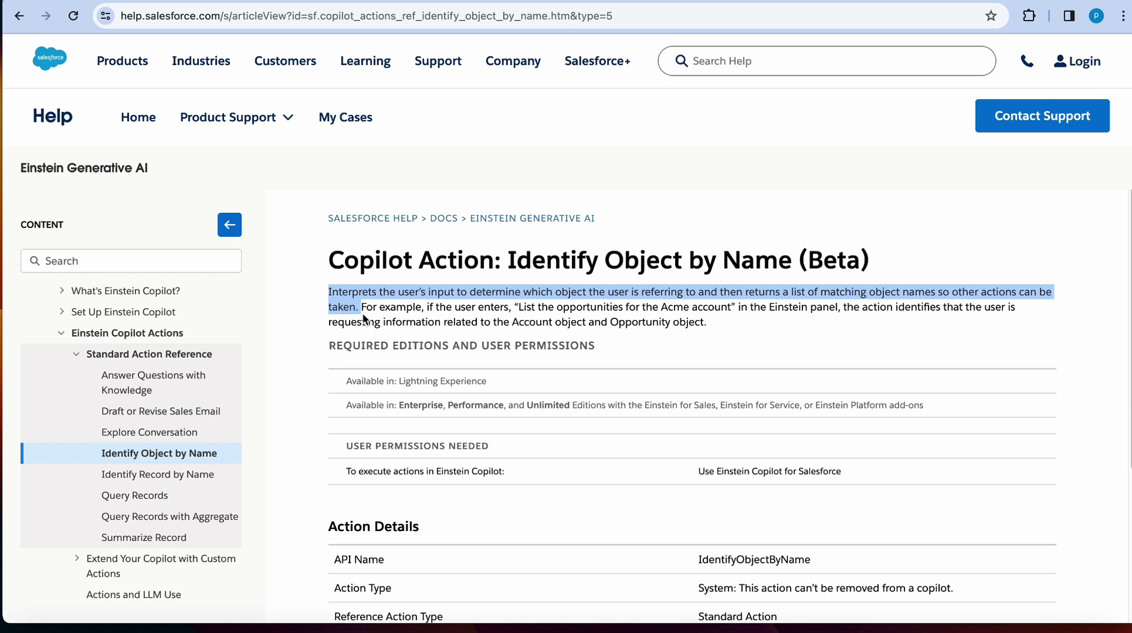
{"action": "left_click_drag", "start_coordinate": [518, 307], "coordinate": [731, 311]}
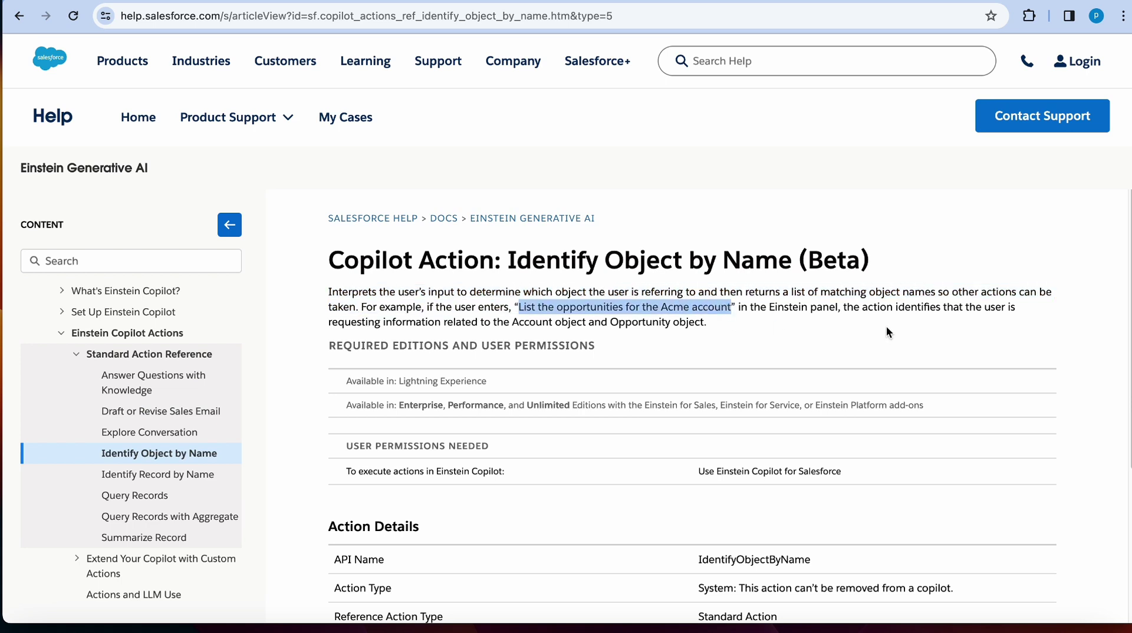
{"action": "double_click", "coordinate": [672, 308]}
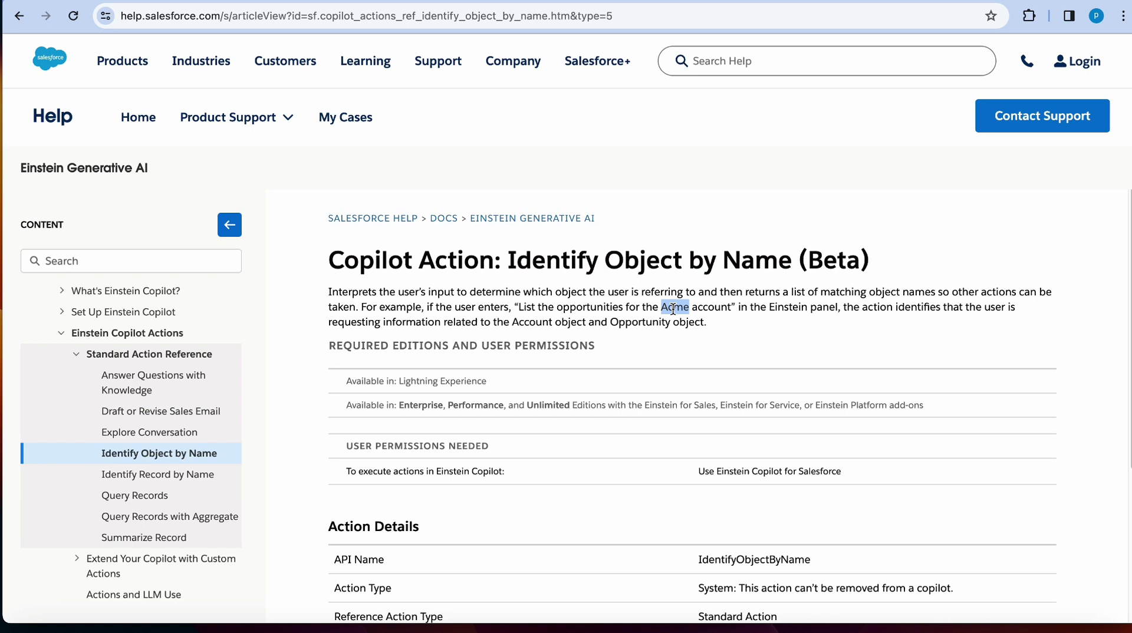
{"action": "left_click", "coordinate": [686, 325]}
{"action": "left_click_drag", "start_coordinate": [518, 307], "coordinate": [730, 304]}
{"action": "key", "text": "ctrl+c"}
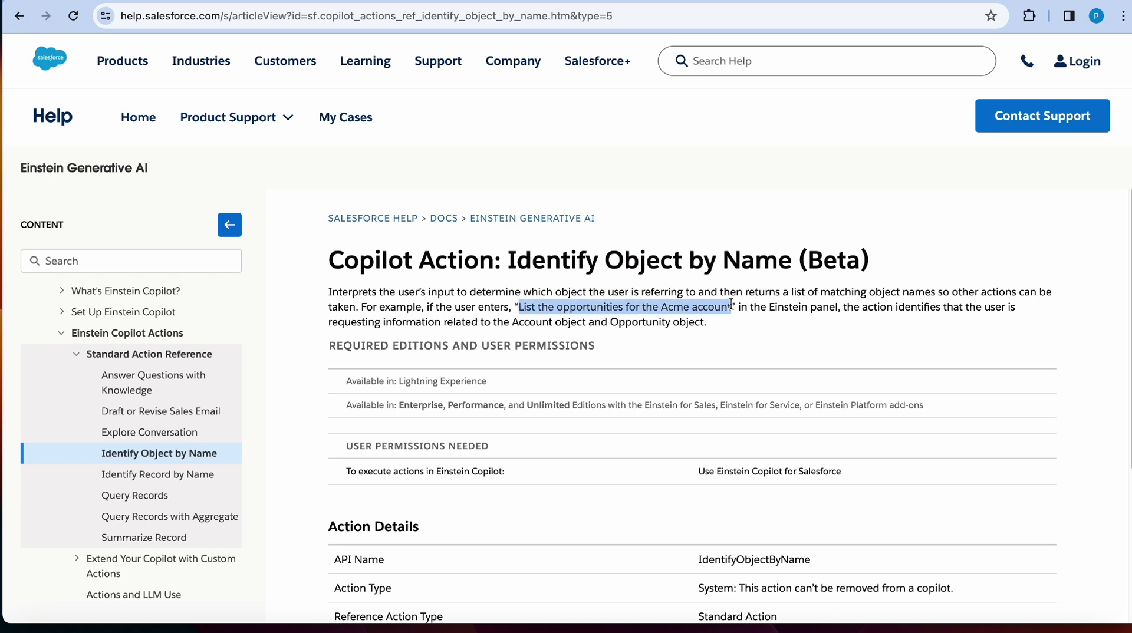
Send 'List the opportunities for the Acme account' in the Conversation Preview
{"action": "left_click", "coordinate": [189, 1]}
{"action": "left_click", "coordinate": [880, 586]}
{"action": "key", "text": "ctrl+v"}
{"action": "key", "text": "Return"}
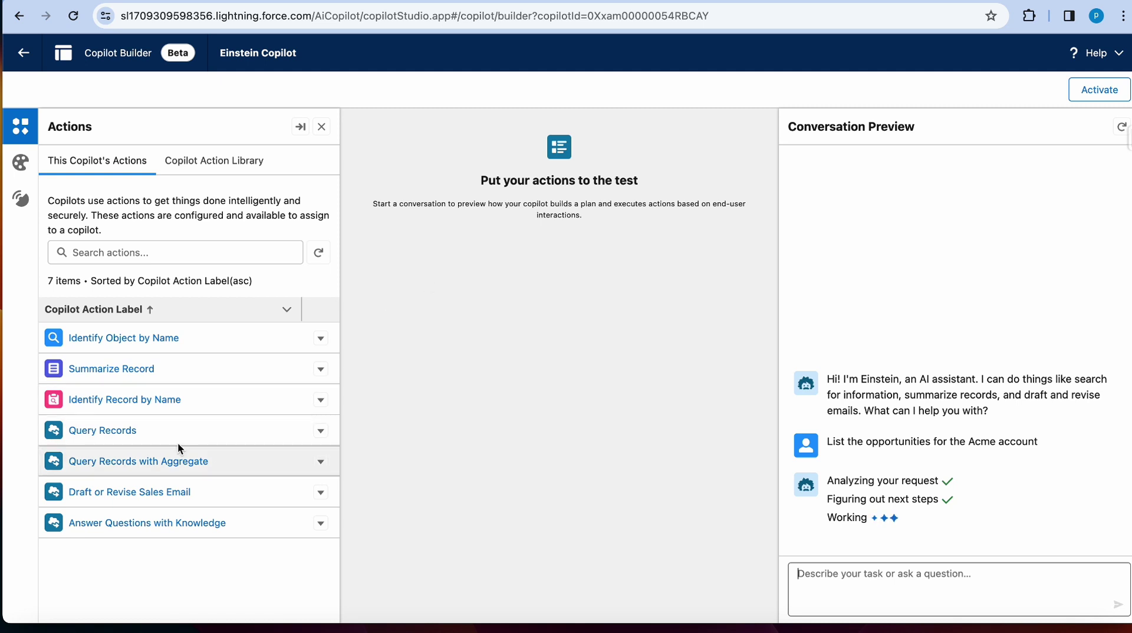
Inspect the IdentifyRecordByName step's Acme input and account ID output, then the QueryRecords step
{"action": "left_click", "coordinate": [320, 338]}
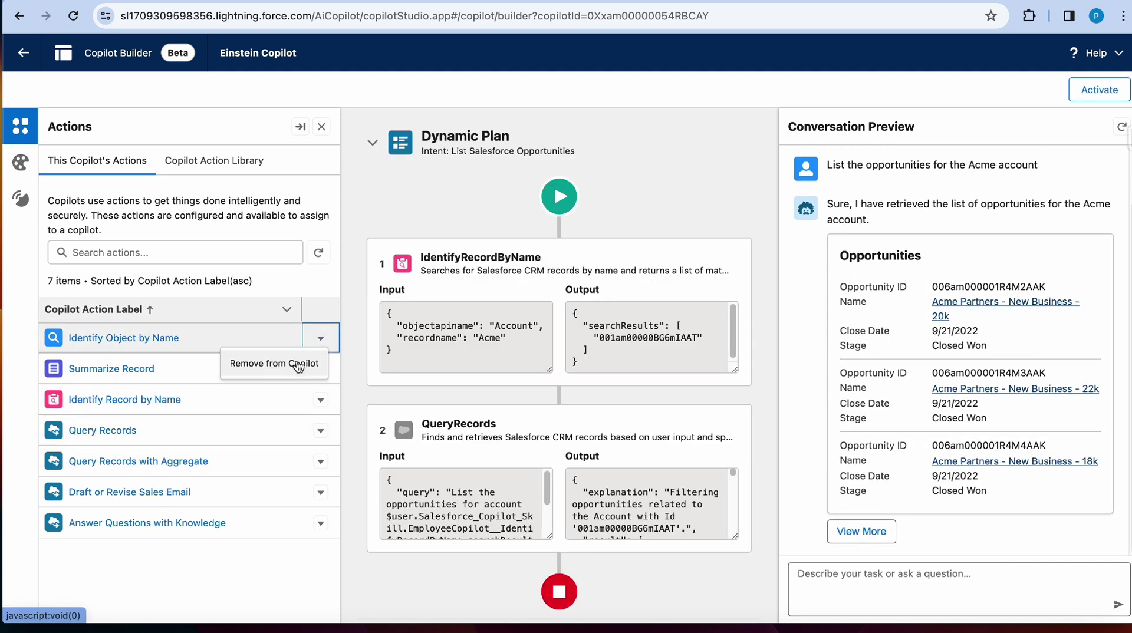
{"action": "left_click", "coordinate": [320, 339]}
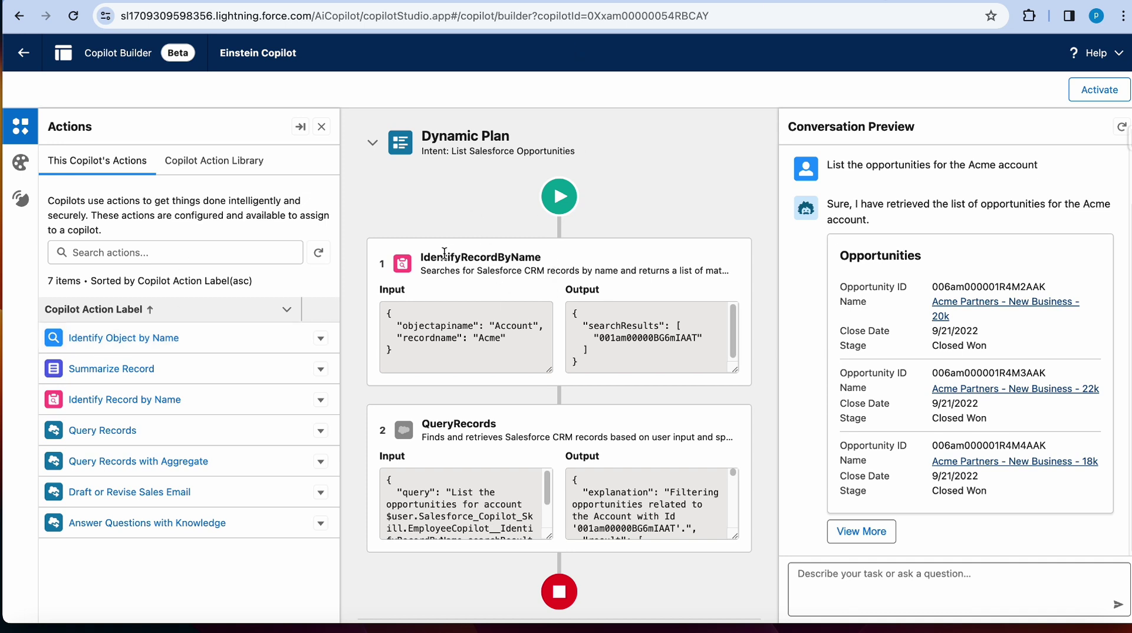
{"action": "left_click_drag", "start_coordinate": [420, 258], "coordinate": [547, 255]}
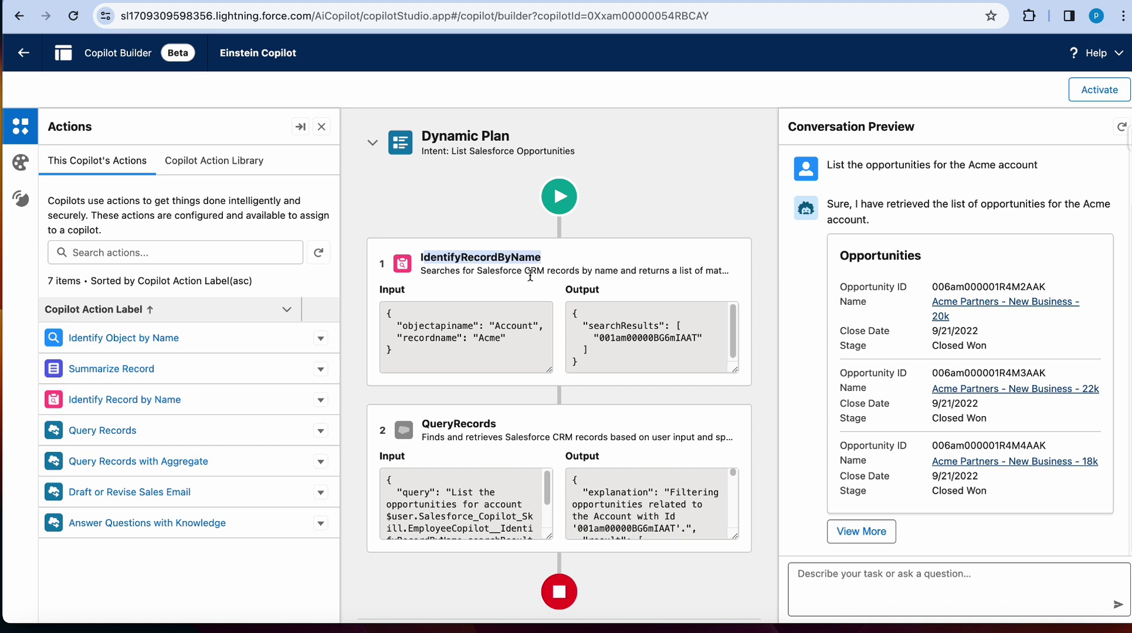
{"action": "left_click_drag", "start_coordinate": [422, 270], "coordinate": [721, 267]}
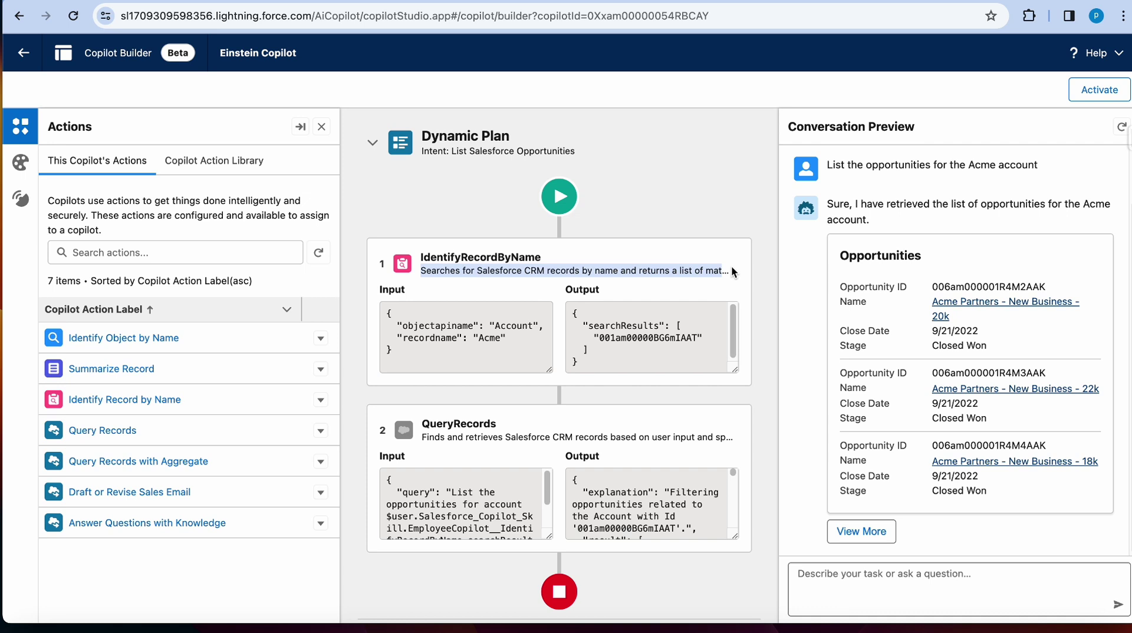
{"action": "double_click", "coordinate": [489, 342]}
{"action": "left_click", "coordinate": [611, 339]}
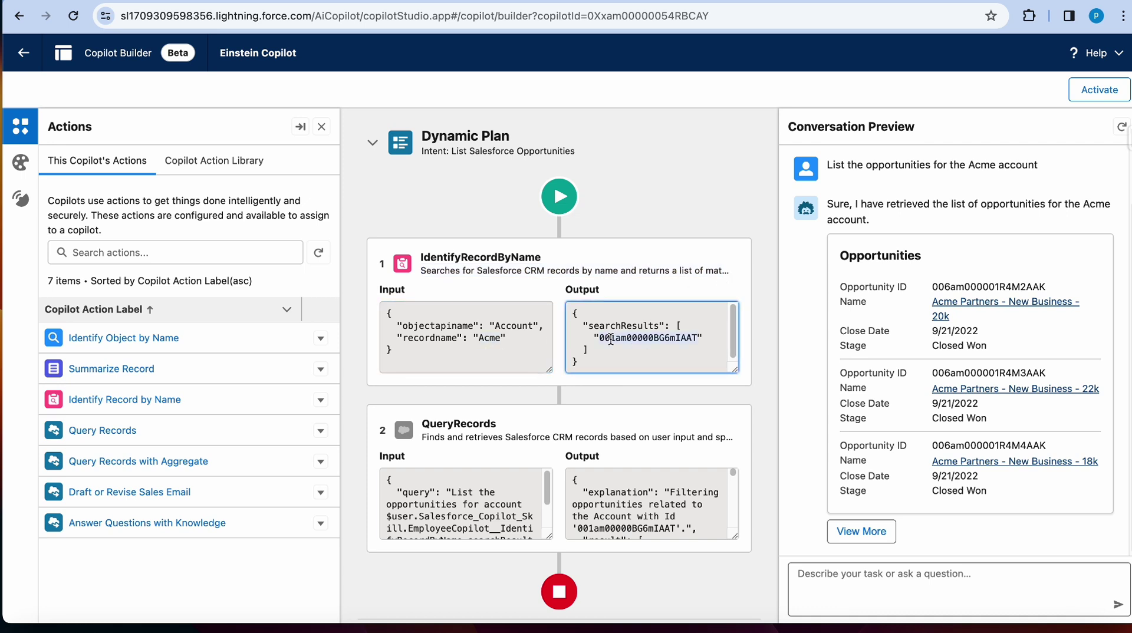
{"action": "double_click", "coordinate": [611, 340]}
{"action": "left_click_drag", "start_coordinate": [421, 423], "coordinate": [500, 420]}
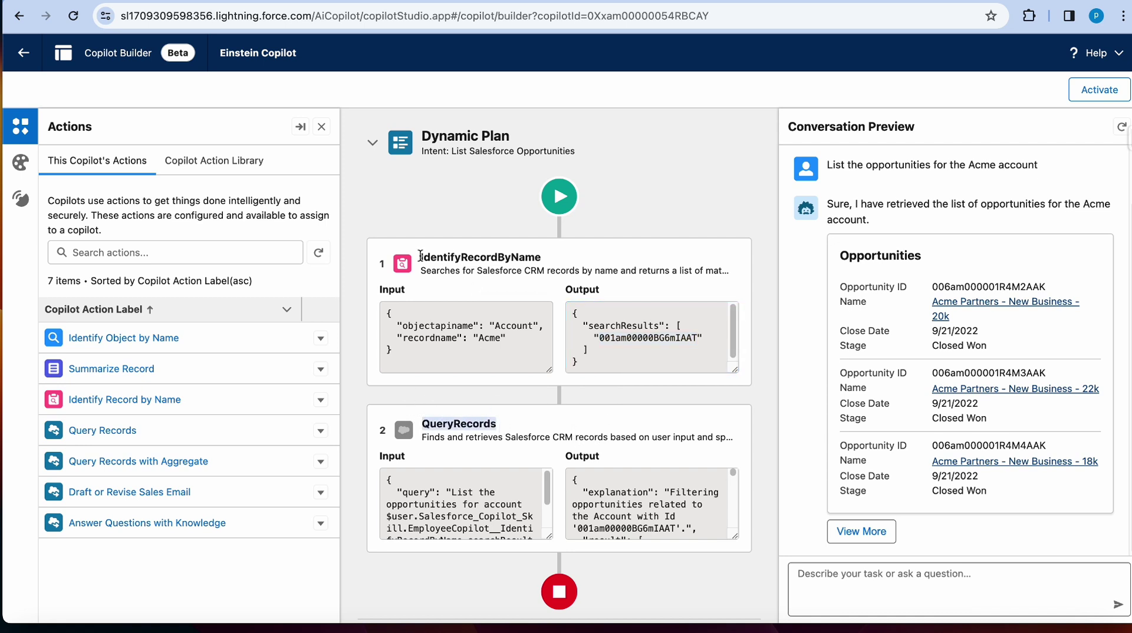
{"action": "scroll", "coordinate": [999, 398], "scroll_direction": "up", "scroll_amount": 2}
{"action": "scroll", "coordinate": [999, 398], "scroll_direction": "up", "scroll_amount": 2}
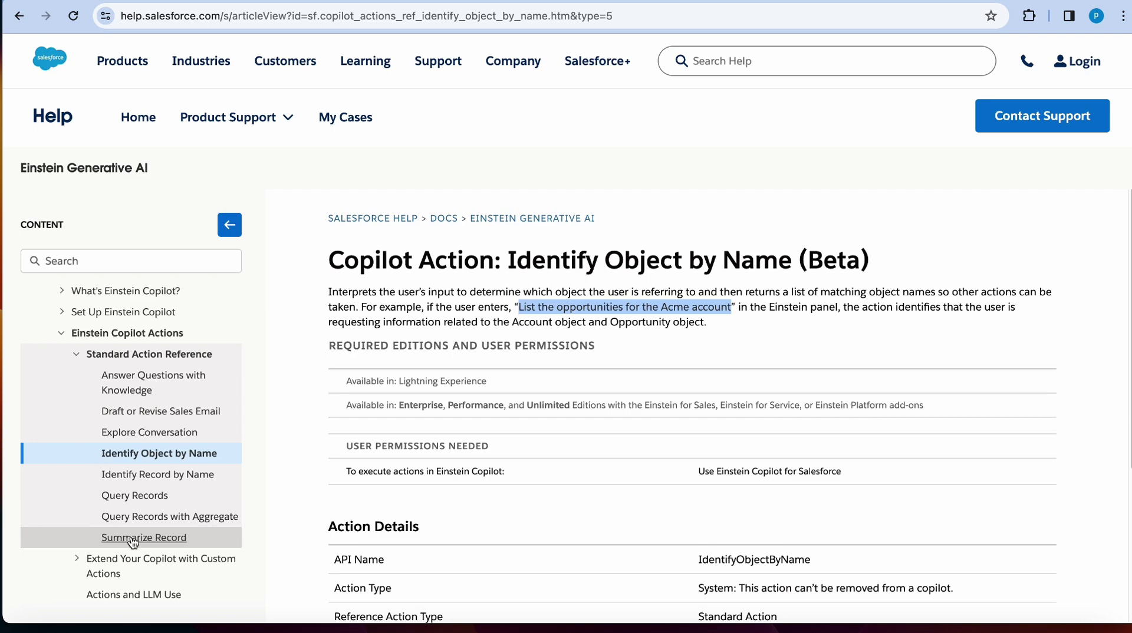
Read the Summarize Record article's action details and example utterances, then return to the builder
{"action": "left_click", "coordinate": [158, 539]}
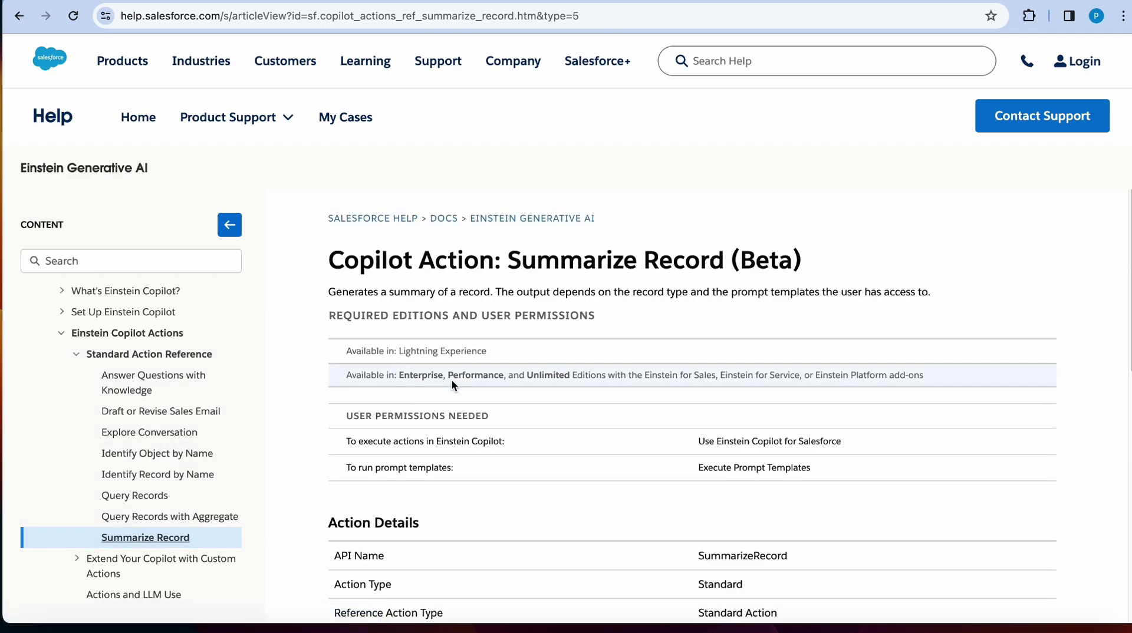
{"action": "left_click_drag", "start_coordinate": [336, 292], "coordinate": [668, 302]}
{"action": "scroll", "coordinate": [587, 444], "scroll_direction": "down", "scroll_amount": 4}
{"action": "scroll", "coordinate": [587, 444], "scroll_direction": "up", "scroll_amount": 4}
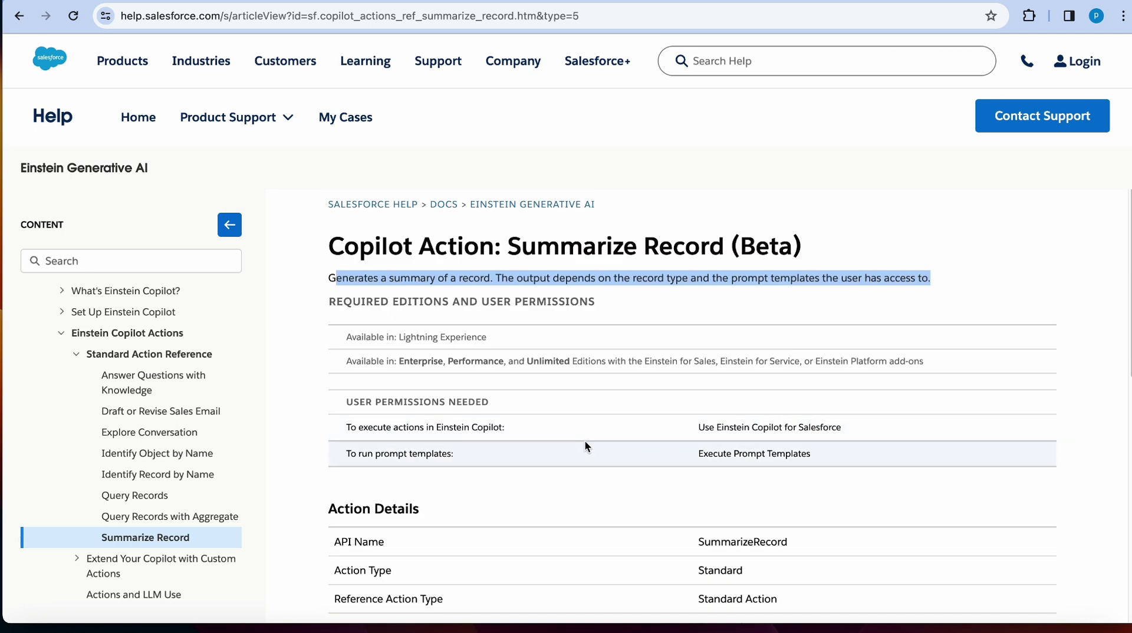
{"action": "scroll", "coordinate": [586, 444], "scroll_direction": "down", "scroll_amount": 3}
{"action": "scroll", "coordinate": [585, 440], "scroll_direction": "down", "scroll_amount": 2}
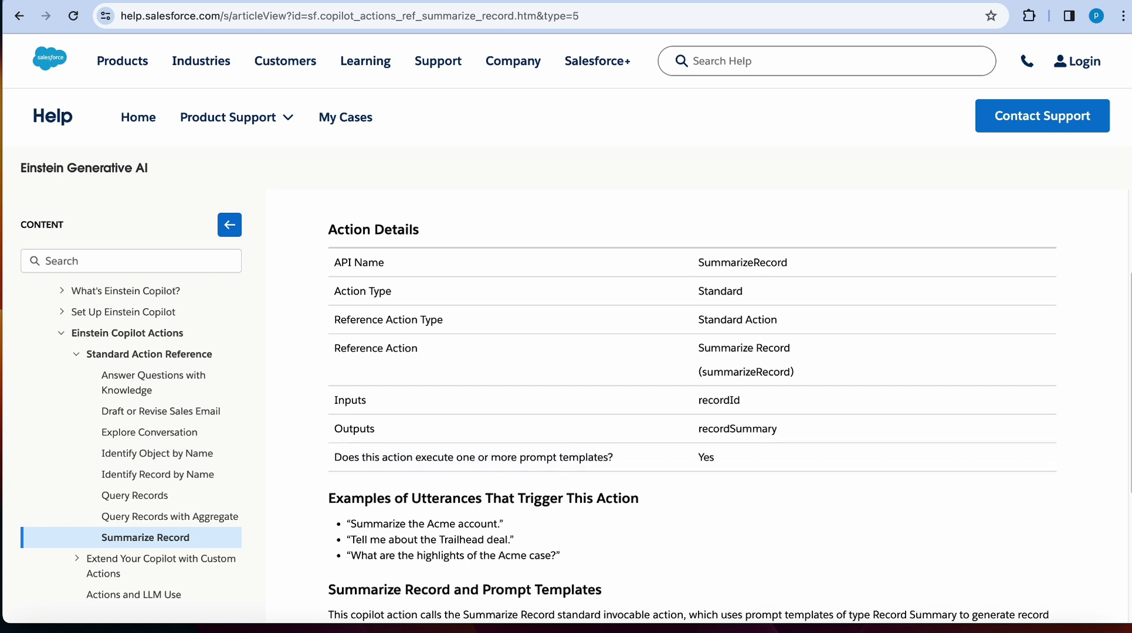
{"action": "left_click", "coordinate": [300, 3]}
Ask the copilot to 'summarize acme account'
{"action": "left_click", "coordinate": [845, 597]}
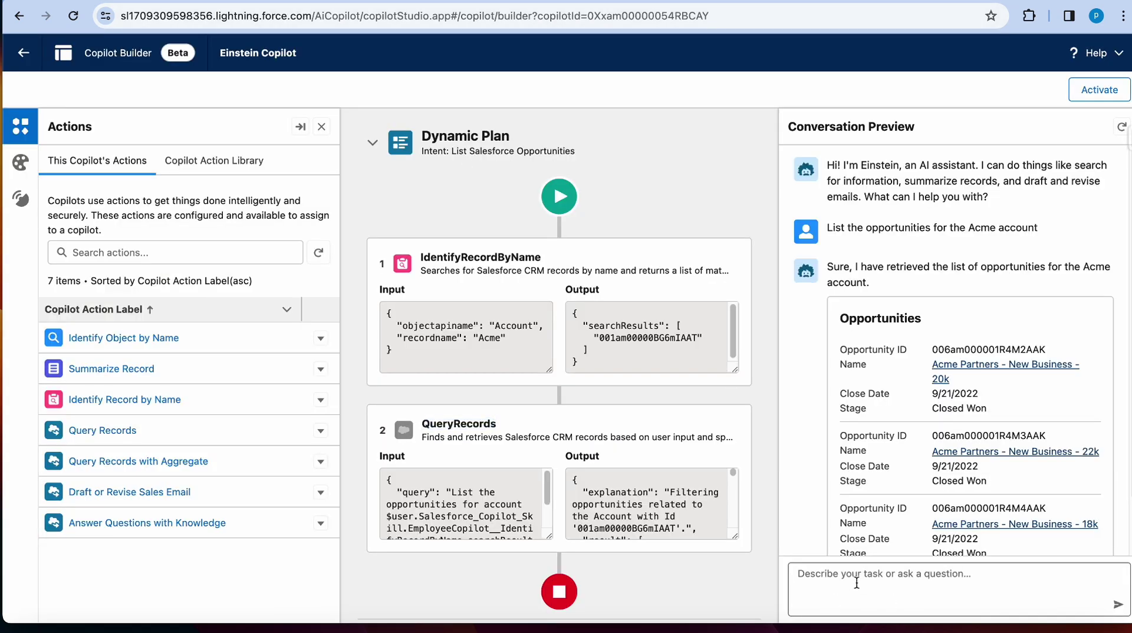
{"action": "type", "text": "summarize"}
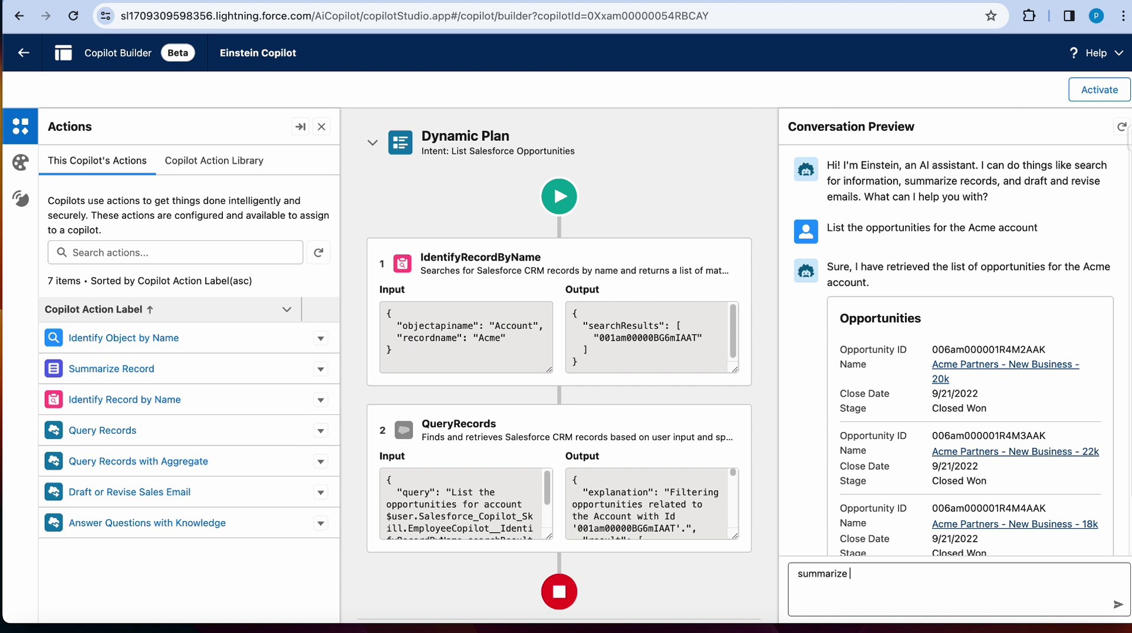
{"action": "type", "text": " acme account"}
{"action": "key", "text": "Return"}
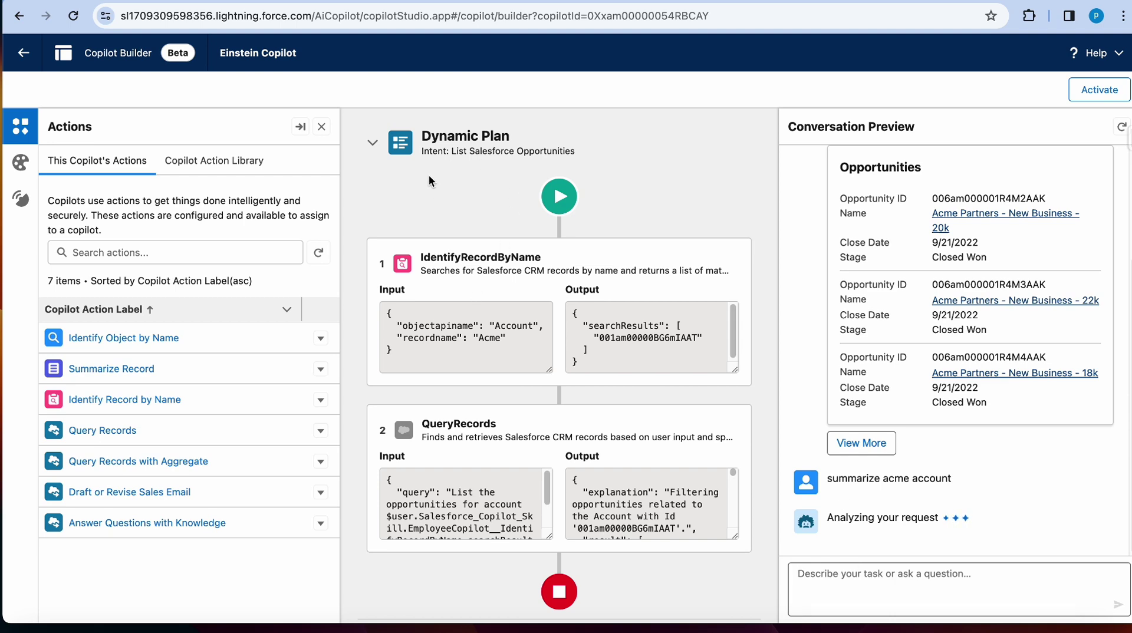
Collapse the opportunities Dynamic Plan and open the Summarize Record action's Setup page
{"action": "left_click", "coordinate": [372, 143]}
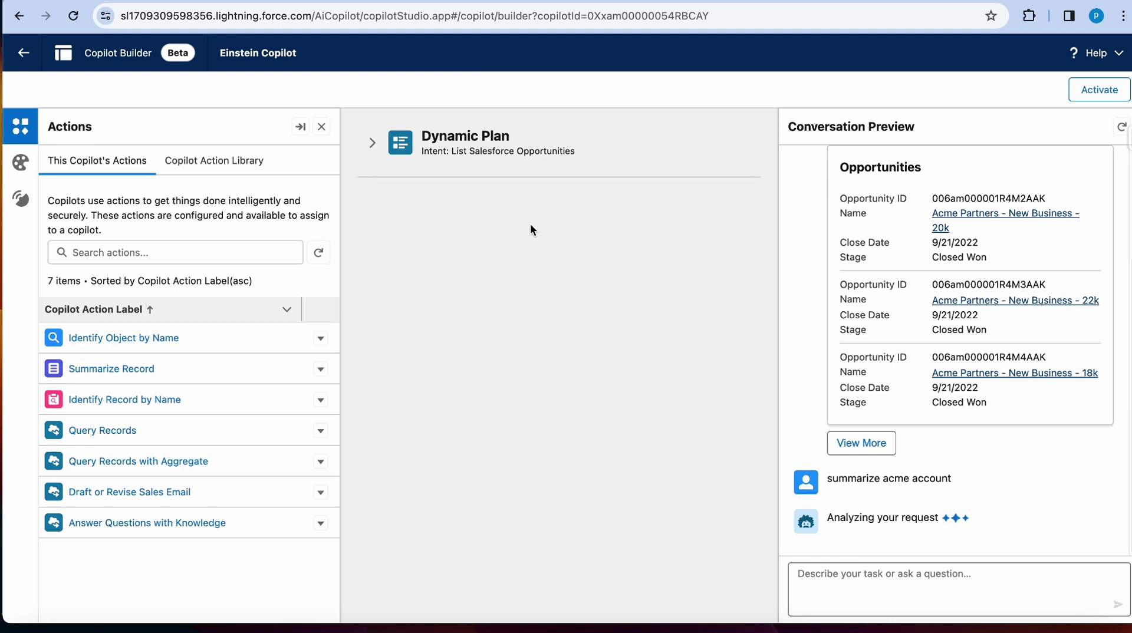
{"action": "right_click", "coordinate": [130, 369]}
{"action": "key", "text": "Escape"}
{"action": "left_click", "coordinate": [329, 2]}
Review the Record ID input instructions and the record_id example name
{"action": "scroll", "coordinate": [487, 486], "scroll_direction": "down", "scroll_amount": 4}
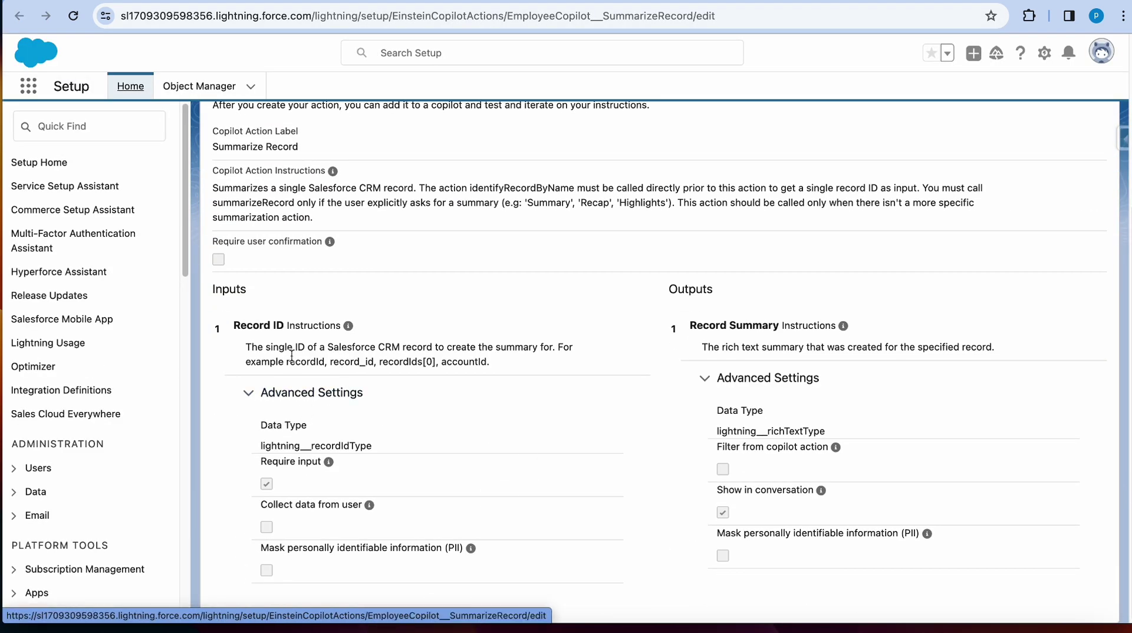
{"action": "left_click_drag", "start_coordinate": [246, 347], "coordinate": [511, 372]}
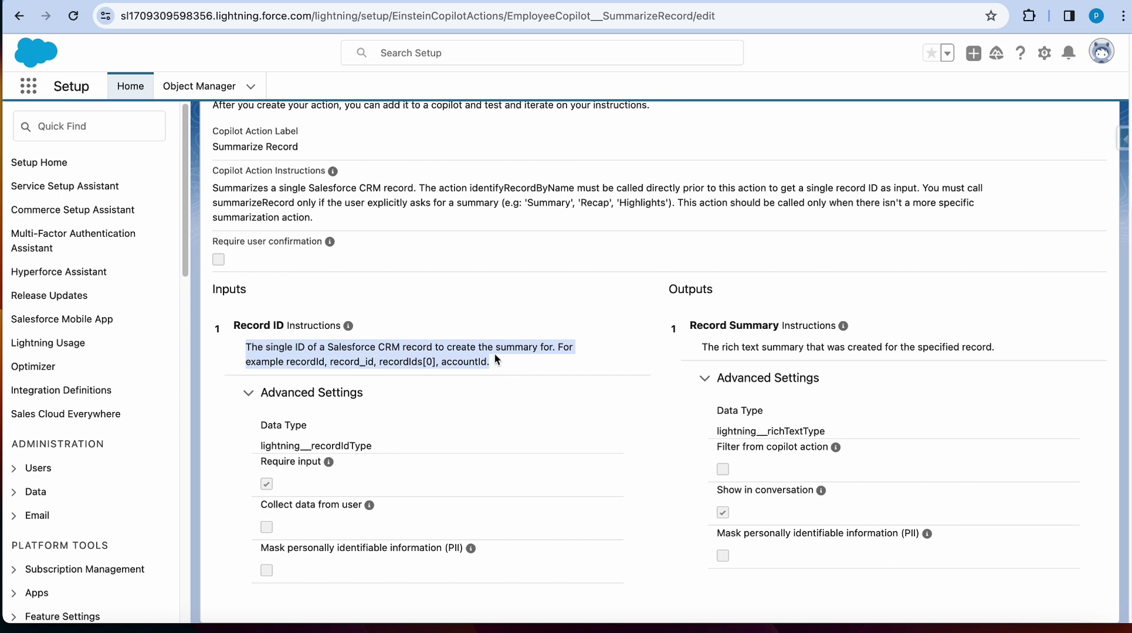
{"action": "double_click", "coordinate": [348, 361]}
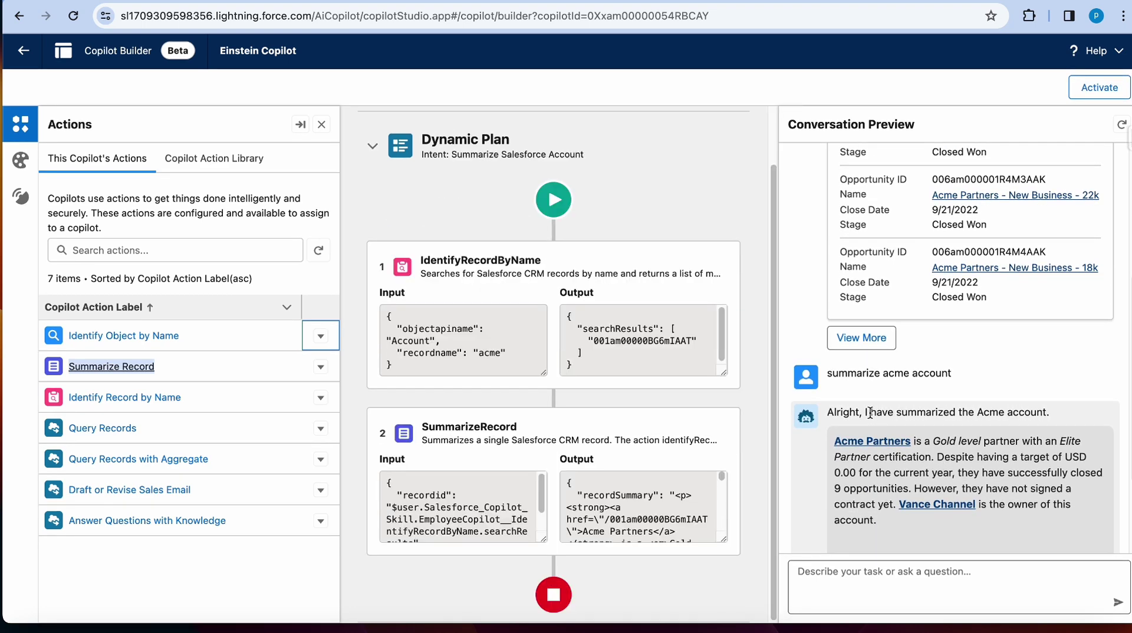
{"action": "left_click_drag", "start_coordinate": [870, 412], "coordinate": [1055, 418]}
{"action": "scroll", "coordinate": [978, 486], "scroll_direction": "down", "scroll_amount": 3}
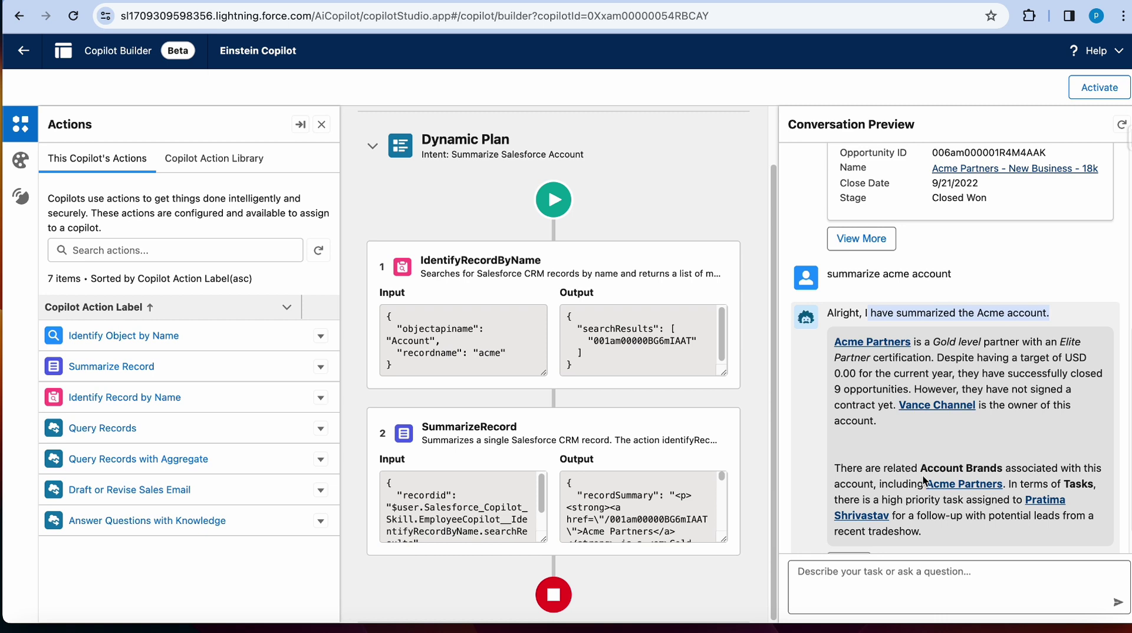
{"action": "left_click", "coordinate": [428, 260]}
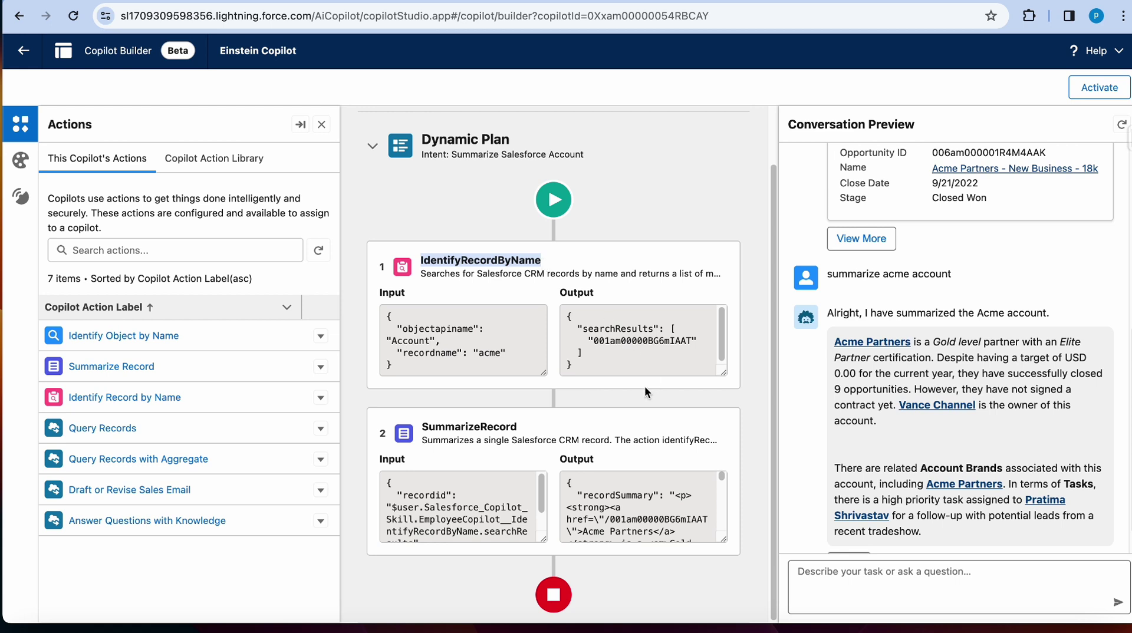
{"action": "left_click", "coordinate": [505, 423]}
{"action": "double_click", "coordinate": [505, 424]}
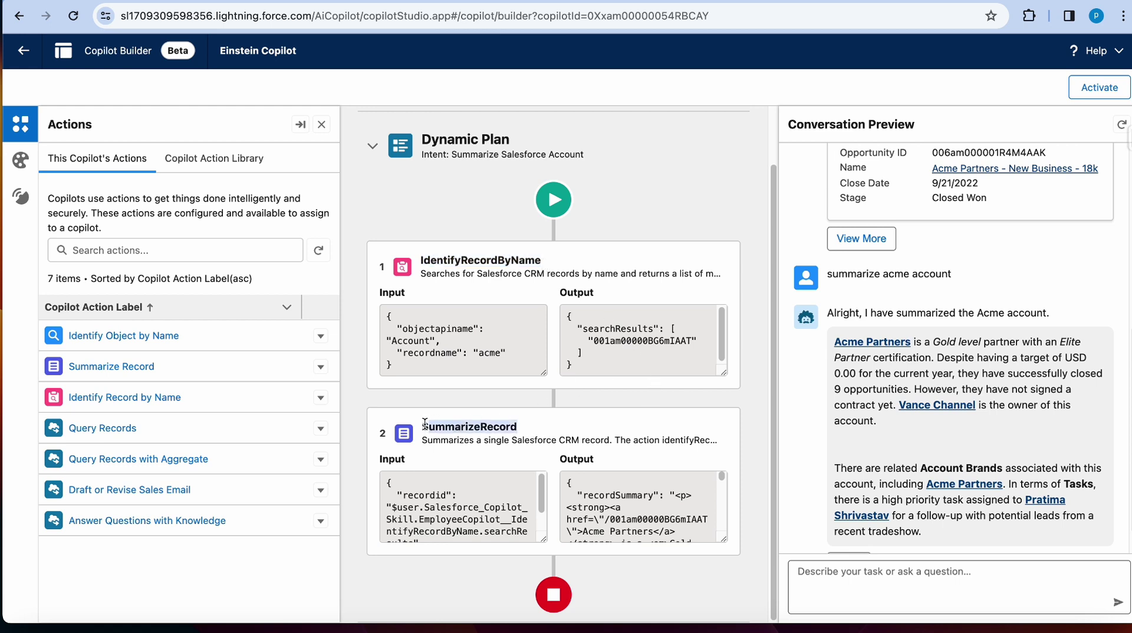
{"action": "left_click_drag", "start_coordinate": [540, 499], "coordinate": [540, 523]}
{"action": "scroll", "coordinate": [540, 513], "scroll_direction": "up", "scroll_amount": 3}
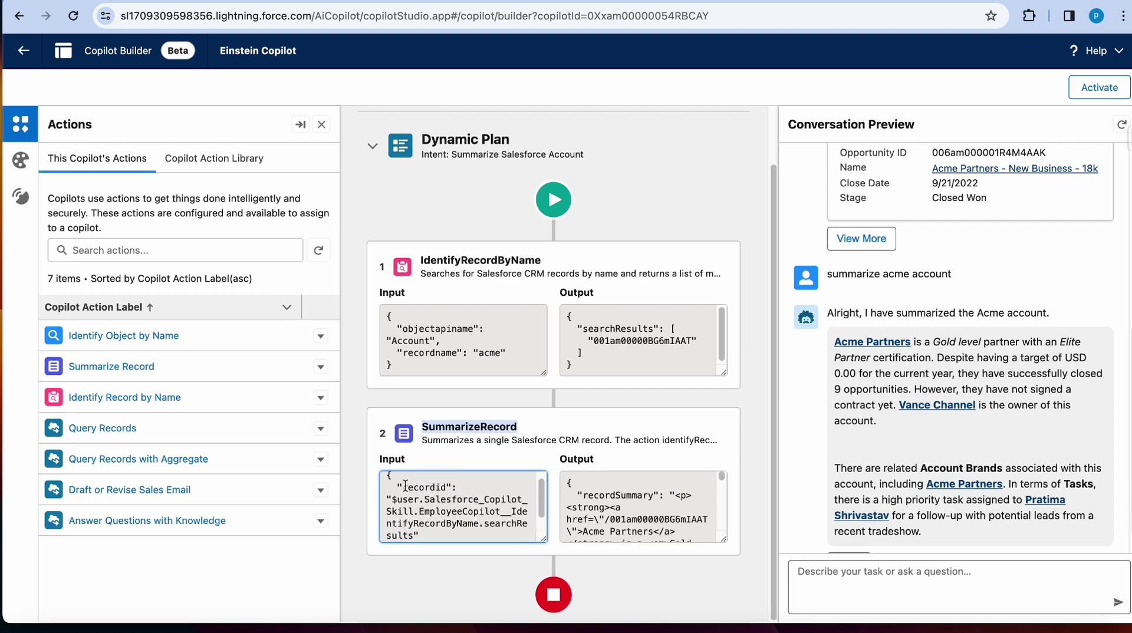
{"action": "left_click_drag", "start_coordinate": [404, 487], "coordinate": [440, 488]}
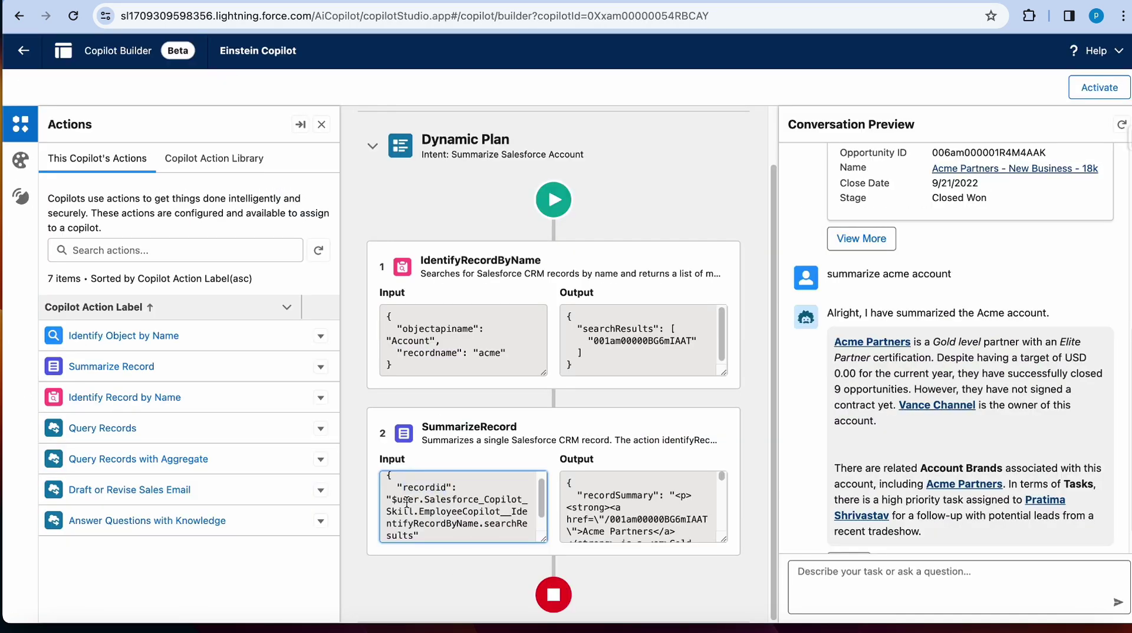
{"action": "left_click_drag", "start_coordinate": [393, 499], "coordinate": [502, 533]}
{"action": "scroll", "coordinate": [501, 533], "scroll_direction": "down", "scroll_amount": 1}
{"action": "left_click", "coordinate": [611, 534]}
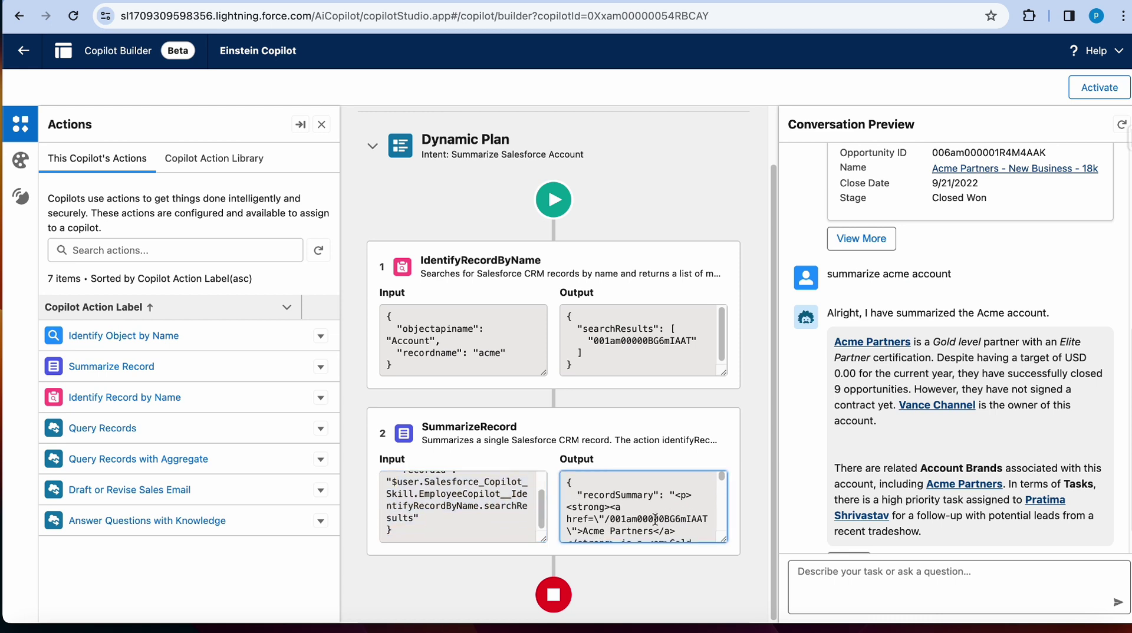
{"action": "scroll", "coordinate": [655, 520], "scroll_direction": "down", "scroll_amount": 3}
{"action": "mouse_move", "coordinate": [722, 495]}
{"action": "left_mouse_down"}
{"action": "mouse_move", "coordinate": [722, 536]}
{"action": "mouse_move", "coordinate": [720, 479]}
{"action": "left_mouse_up"}
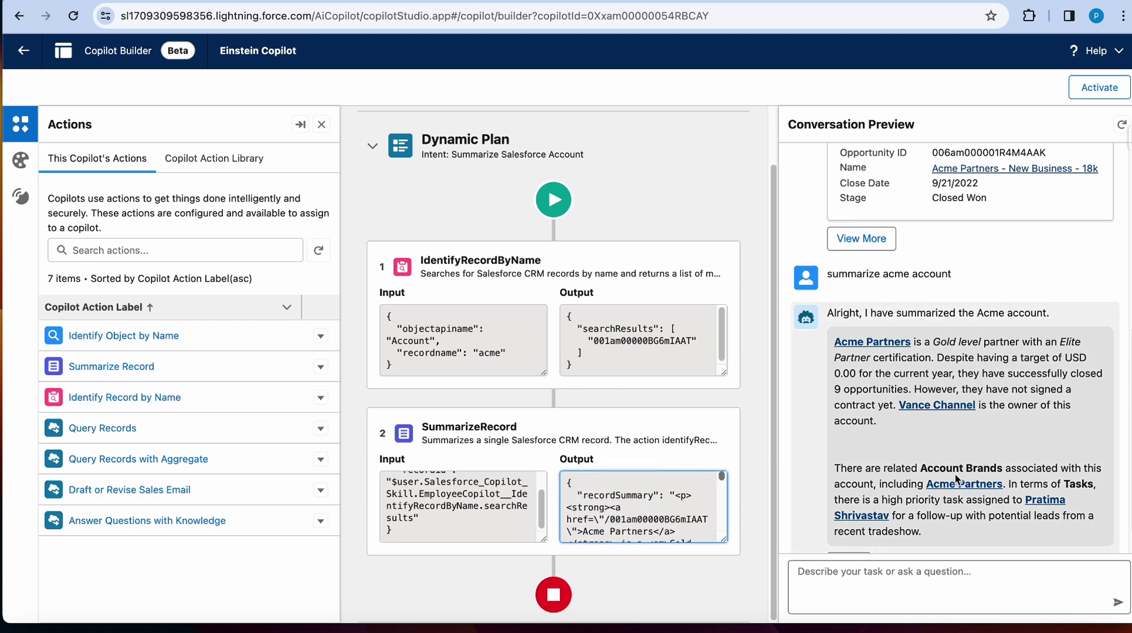
{"action": "scroll", "coordinate": [957, 479], "scroll_direction": "down", "scroll_amount": 1}
{"action": "left_click_drag", "start_coordinate": [833, 315], "coordinate": [1068, 398]}
{"action": "scroll", "coordinate": [957, 507], "scroll_direction": "down", "scroll_amount": 1}
{"action": "left_click_drag", "start_coordinate": [956, 507], "coordinate": [1088, 497]}
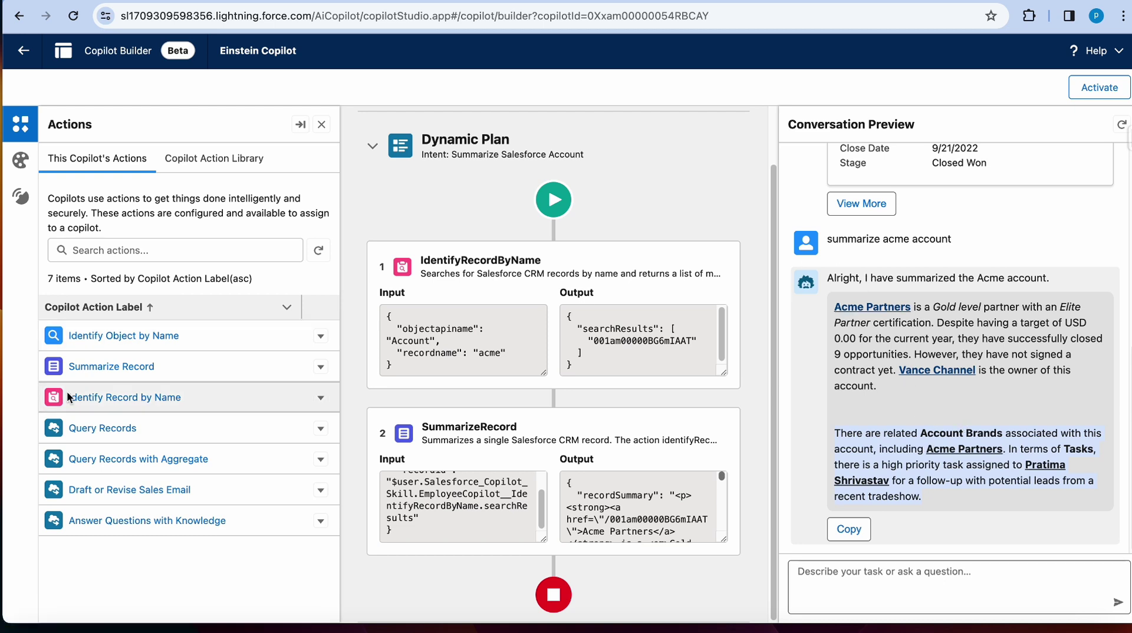
{"action": "left_click", "coordinate": [167, 371]}
{"action": "left_click_drag", "start_coordinate": [167, 370], "coordinate": [68, 367]}
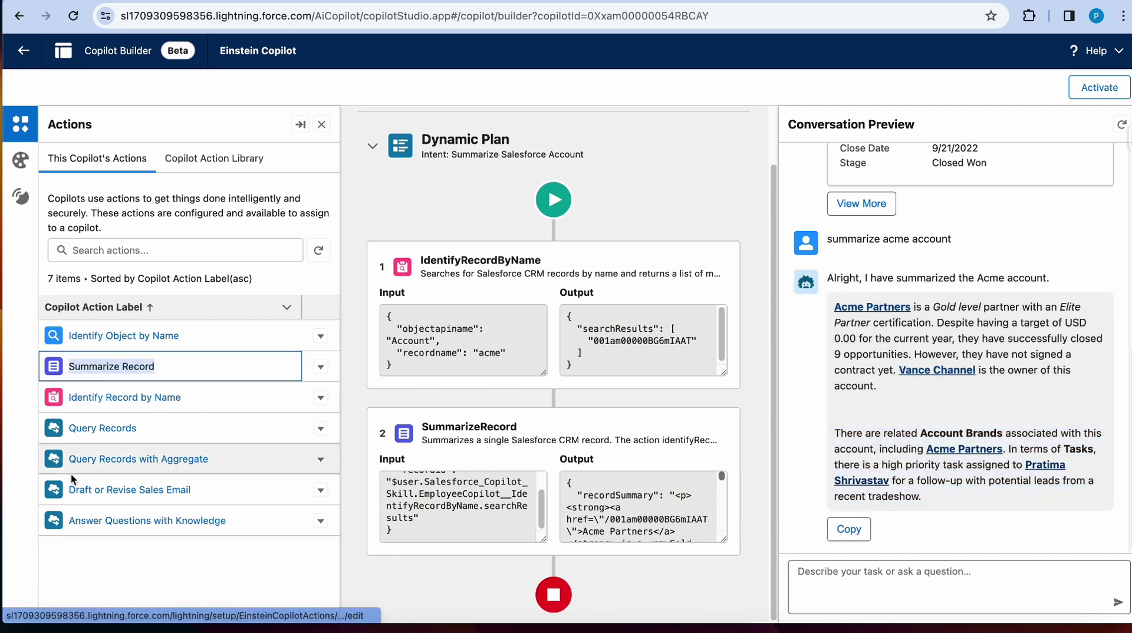
{"action": "left_click_drag", "start_coordinate": [238, 522], "coordinate": [72, 516]}
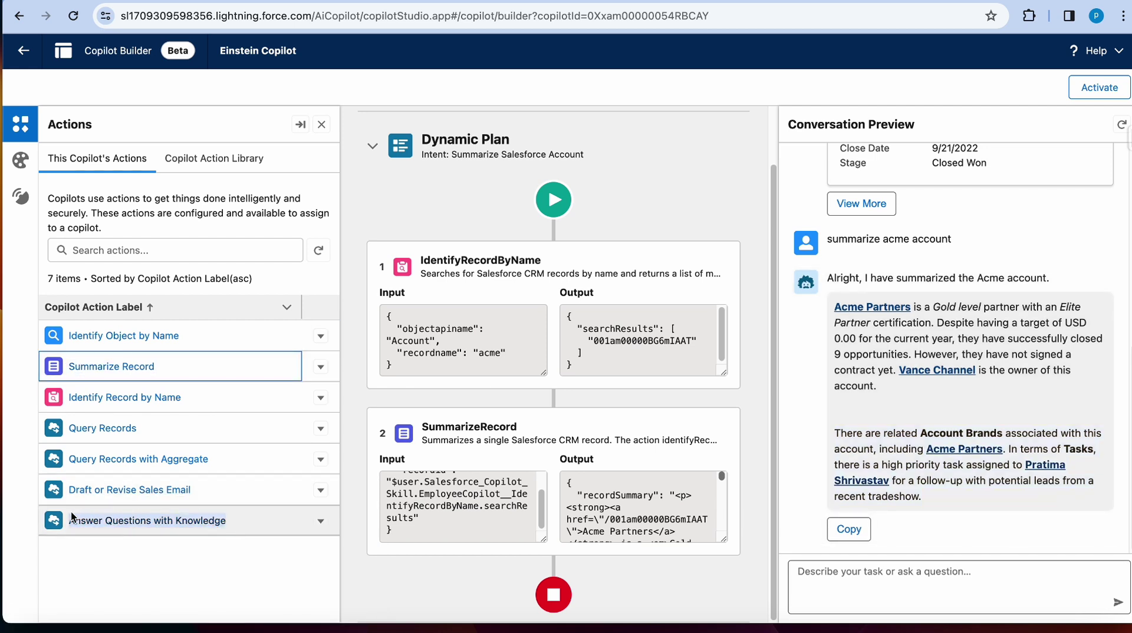
{"action": "left_click", "coordinate": [152, 575]}
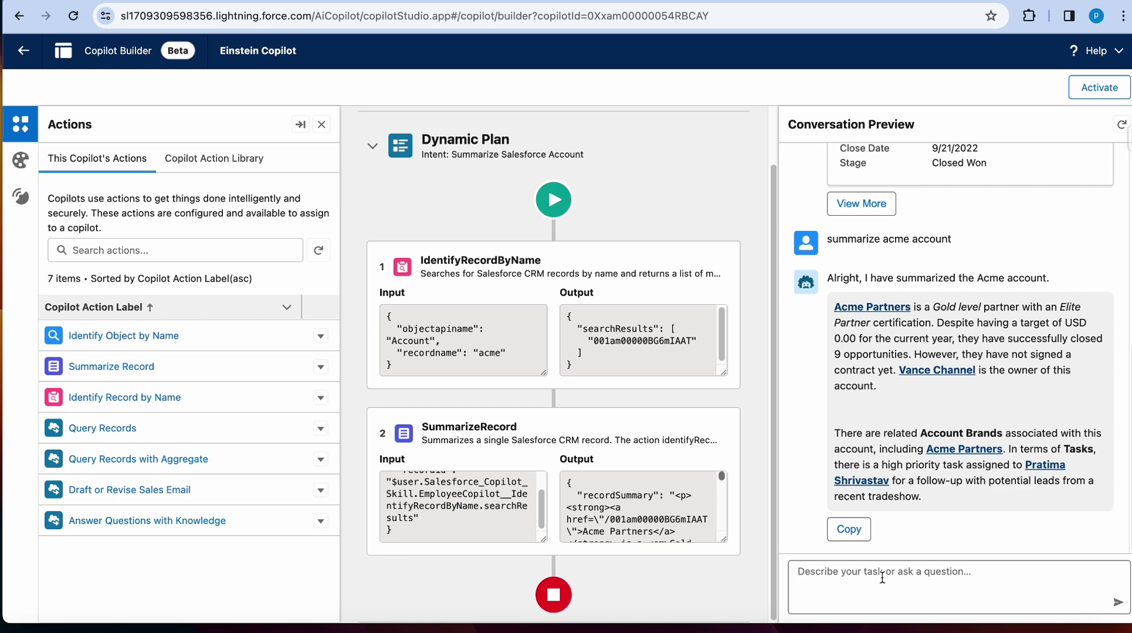
Ask 'what is your shipping policy' and review the copilot's answer
{"action": "type", "text": "what is your s"}
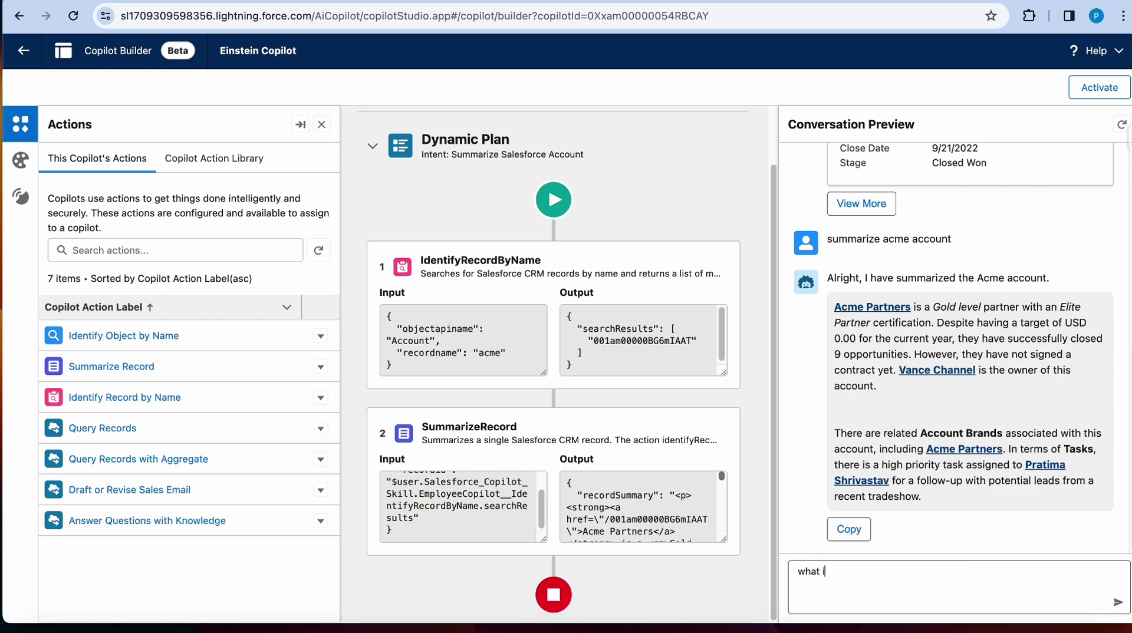
{"action": "type", "text": "hipping policy"}
{"action": "key", "text": "Return"}
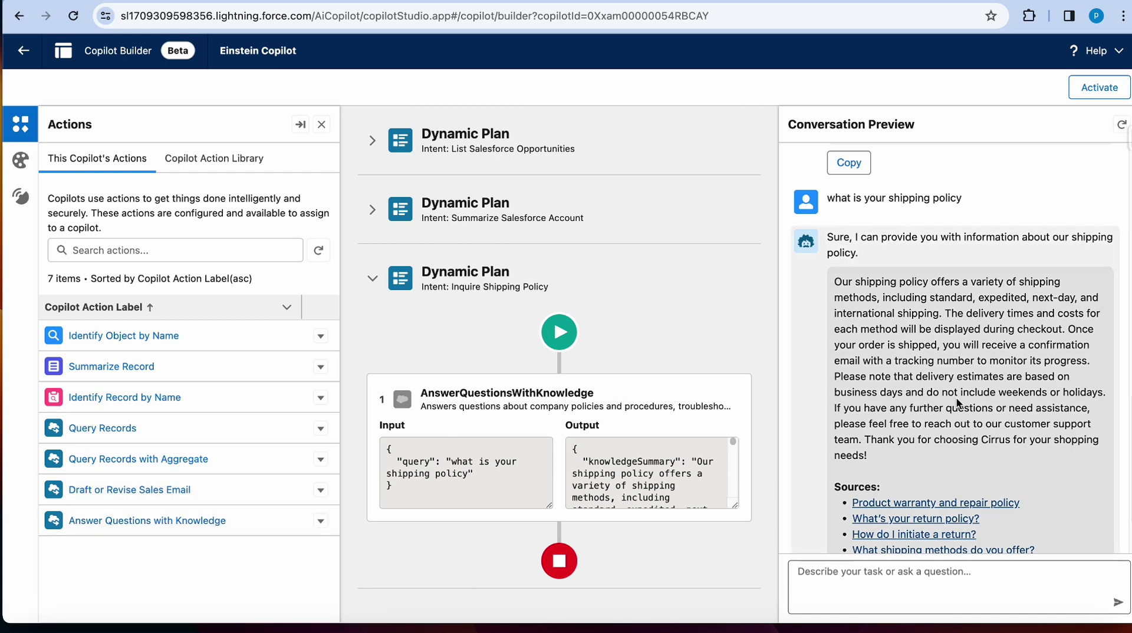
{"action": "left_click_drag", "start_coordinate": [840, 283], "coordinate": [989, 445]}
{"action": "scroll", "coordinate": [979, 479], "scroll_direction": "down", "scroll_amount": 3}
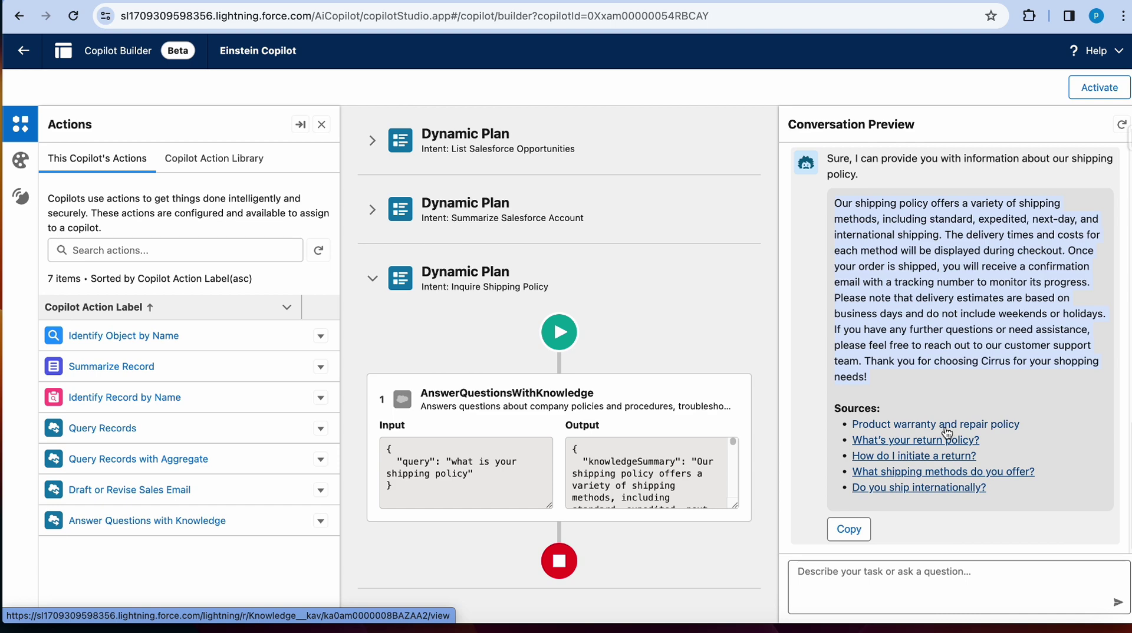
Check the cited warranty and repair policy knowledge article, then return to the builder
{"action": "right_click", "coordinate": [946, 431]}
{"action": "left_click", "coordinate": [851, 414]}
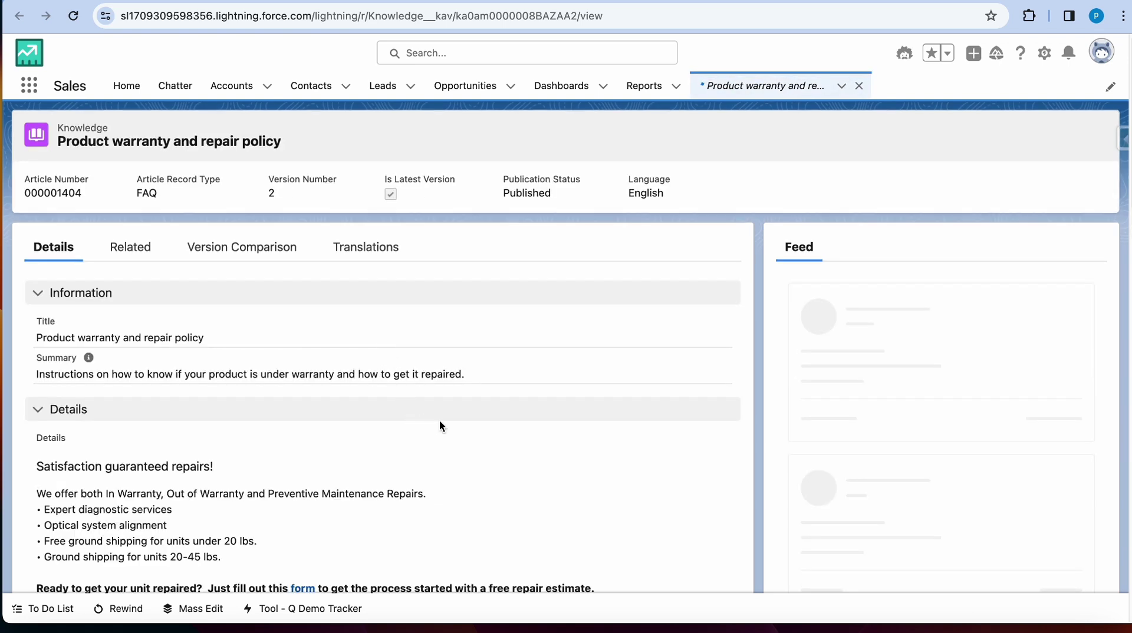
{"action": "scroll", "coordinate": [441, 422], "scroll_direction": "down", "scroll_amount": 3}
{"action": "scroll", "coordinate": [315, 457], "scroll_direction": "down", "scroll_amount": 3}
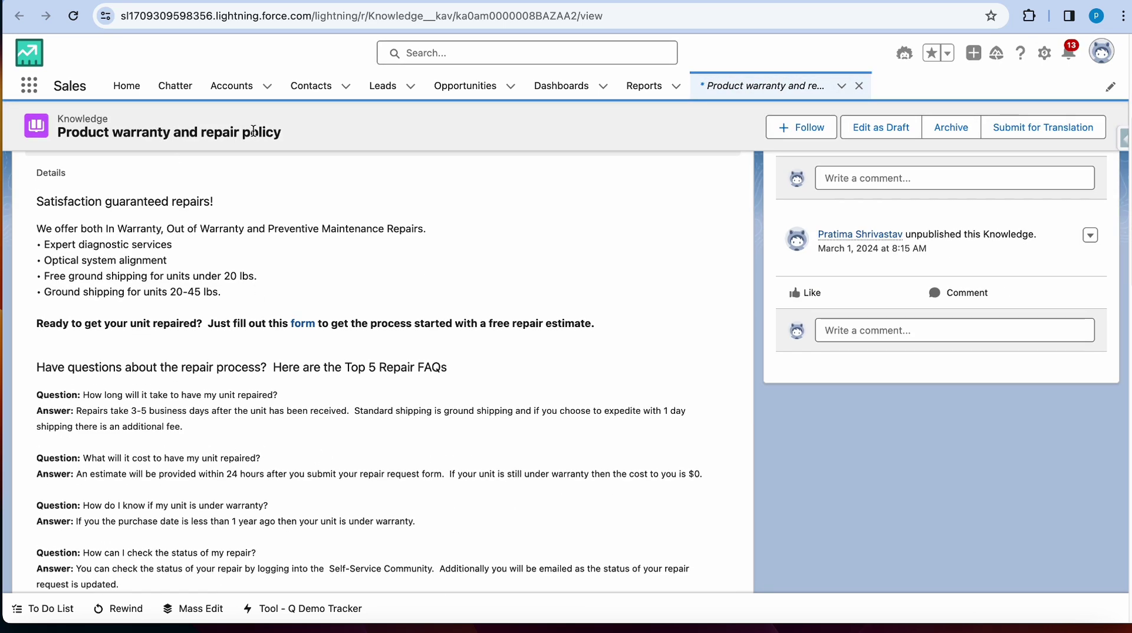
{"action": "key", "text": "super+w"}
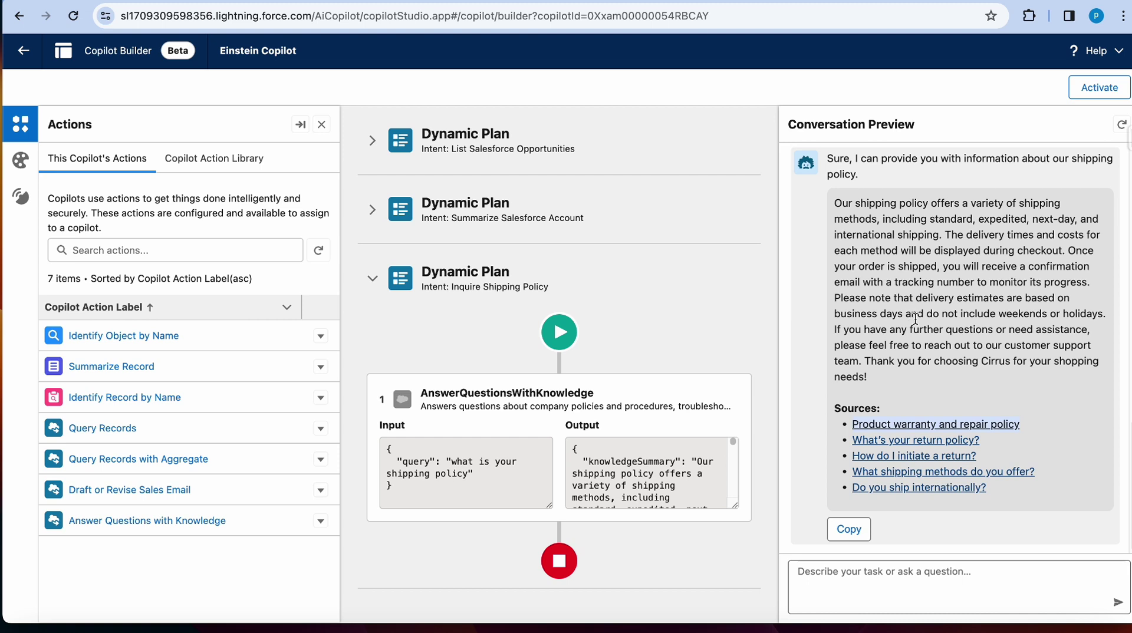
{"action": "scroll", "coordinate": [1007, 455], "scroll_direction": "up", "scroll_amount": 1}
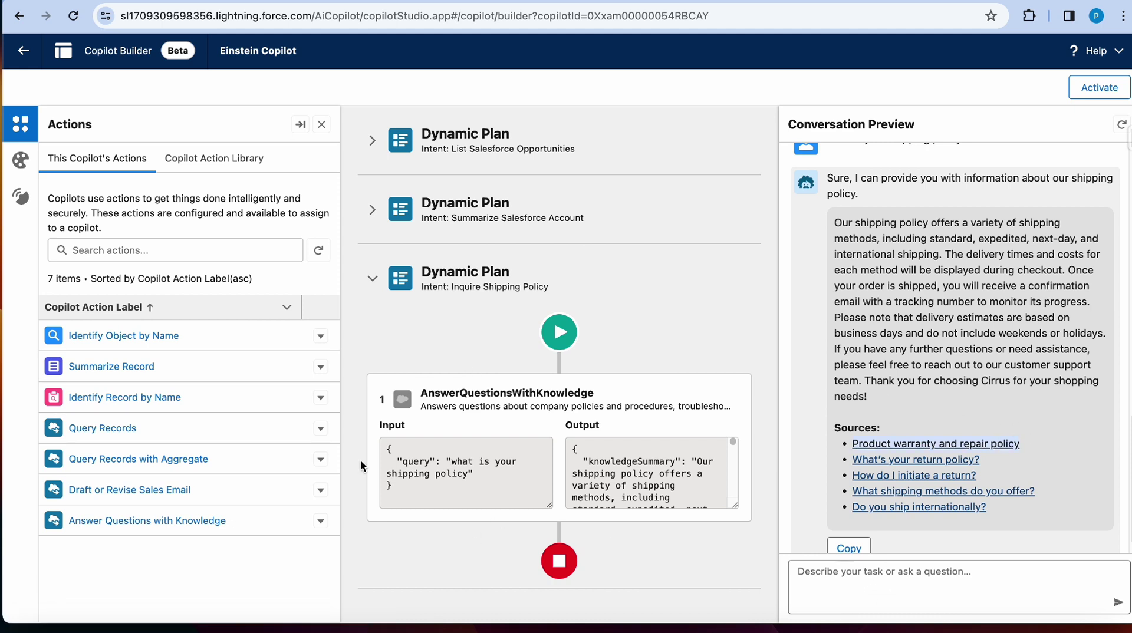
Open the Query Records with Aggregate action's Setup page and review its query input and outputs
{"action": "right_click", "coordinate": [162, 465]}
{"action": "left_click", "coordinate": [171, 413]}
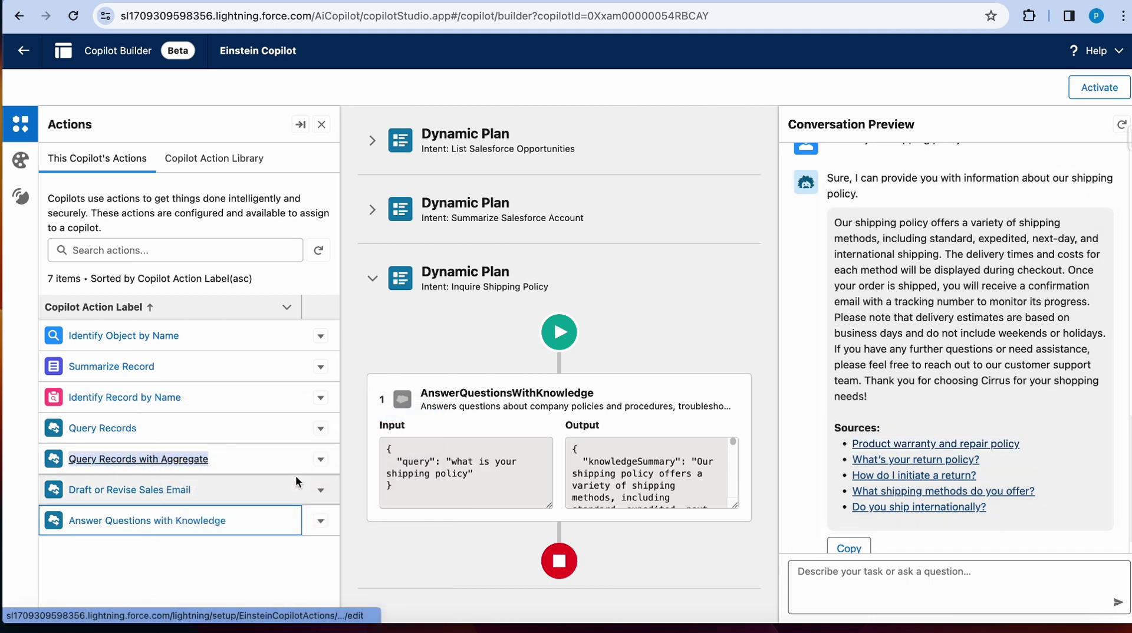
{"action": "left_click", "coordinate": [463, 3]}
{"action": "scroll", "coordinate": [459, 461], "scroll_direction": "down", "scroll_amount": 3}
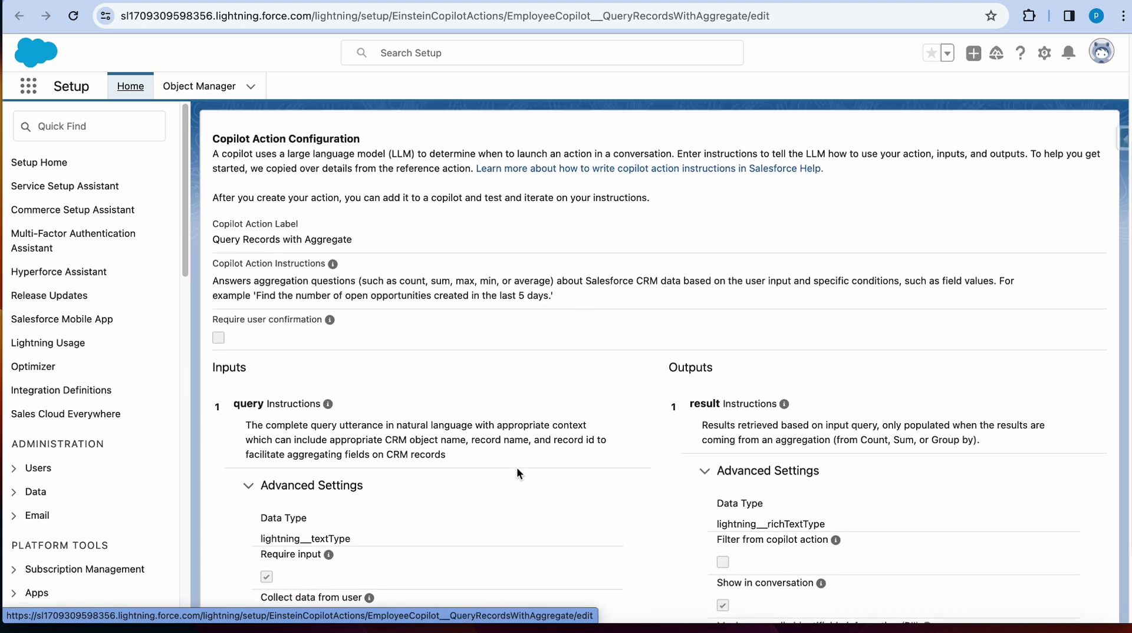
{"action": "left_click_drag", "start_coordinate": [247, 417], "coordinate": [437, 451]}
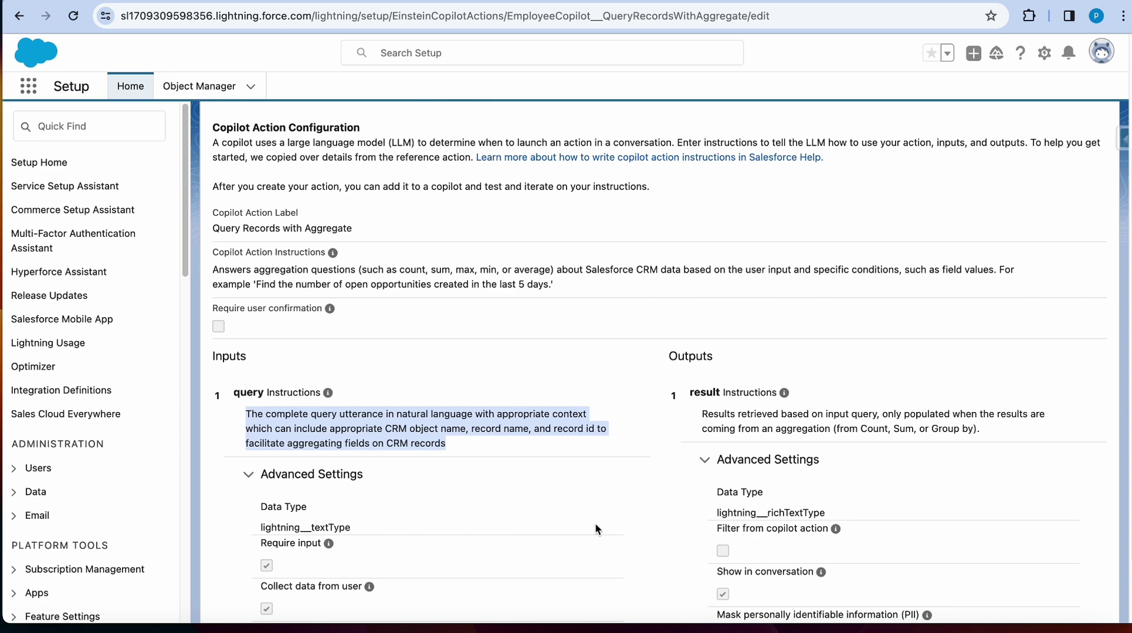
{"action": "scroll", "coordinate": [498, 511], "scroll_direction": "down", "scroll_amount": 1}
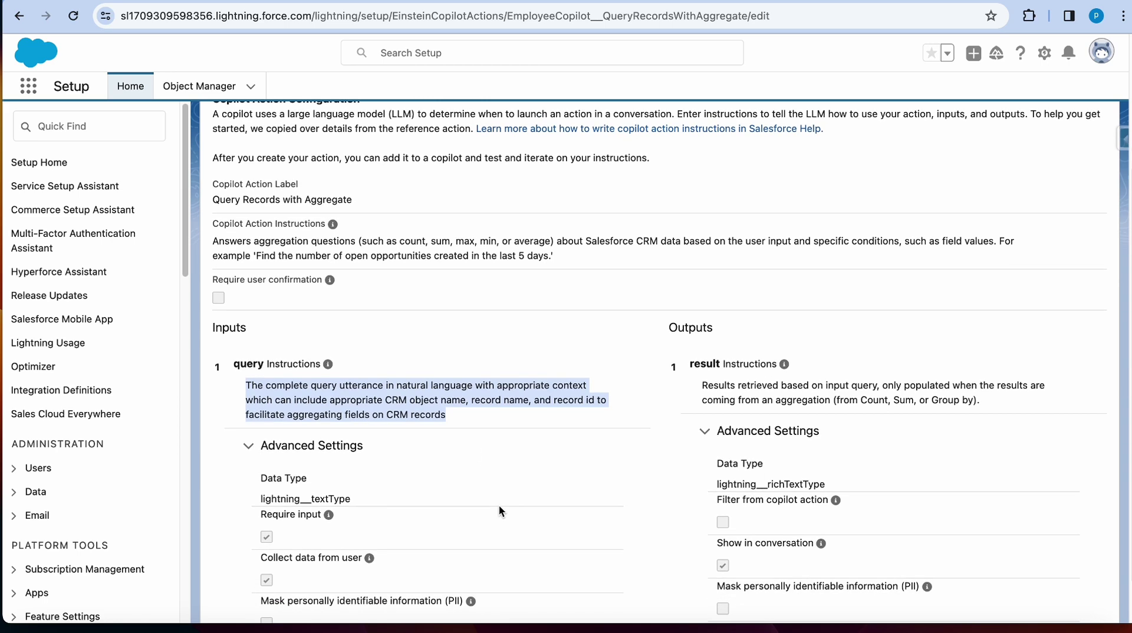
{"action": "scroll", "coordinate": [499, 511], "scroll_direction": "down", "scroll_amount": 2}
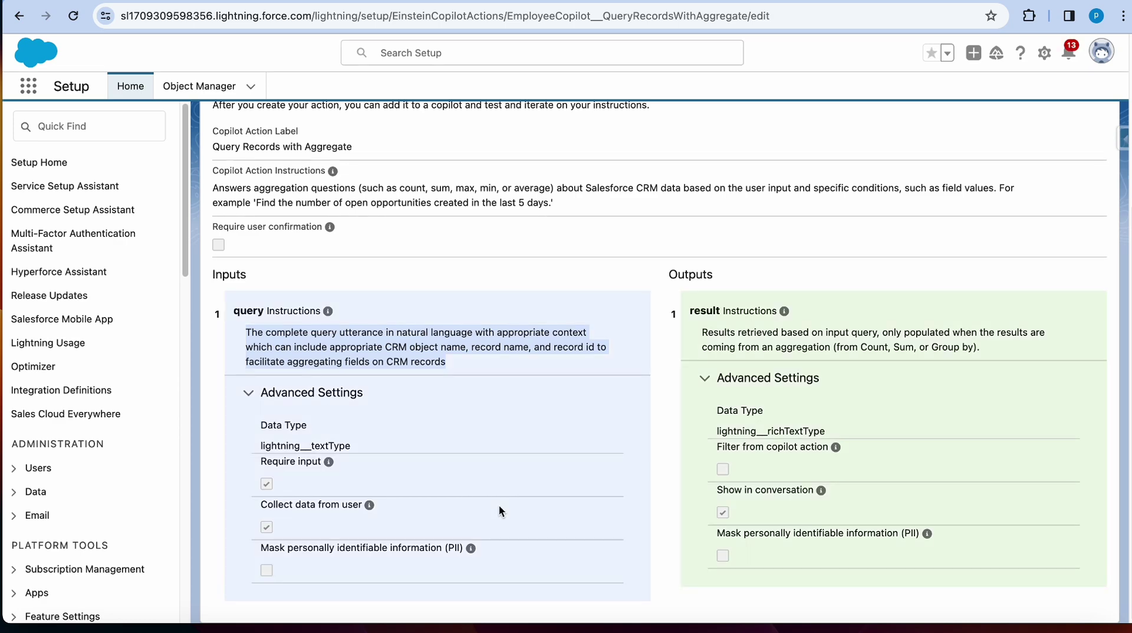
{"action": "key", "text": "super+w"}
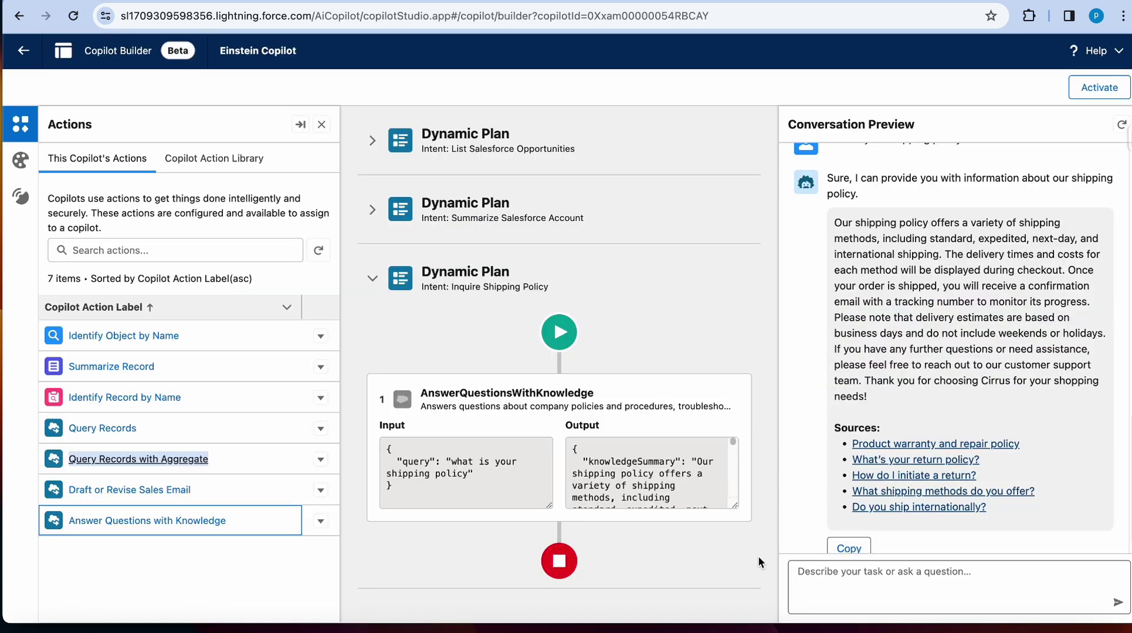
Ask the preview 'what is the total sum of opportunities this year'
{"action": "left_click", "coordinate": [821, 582]}
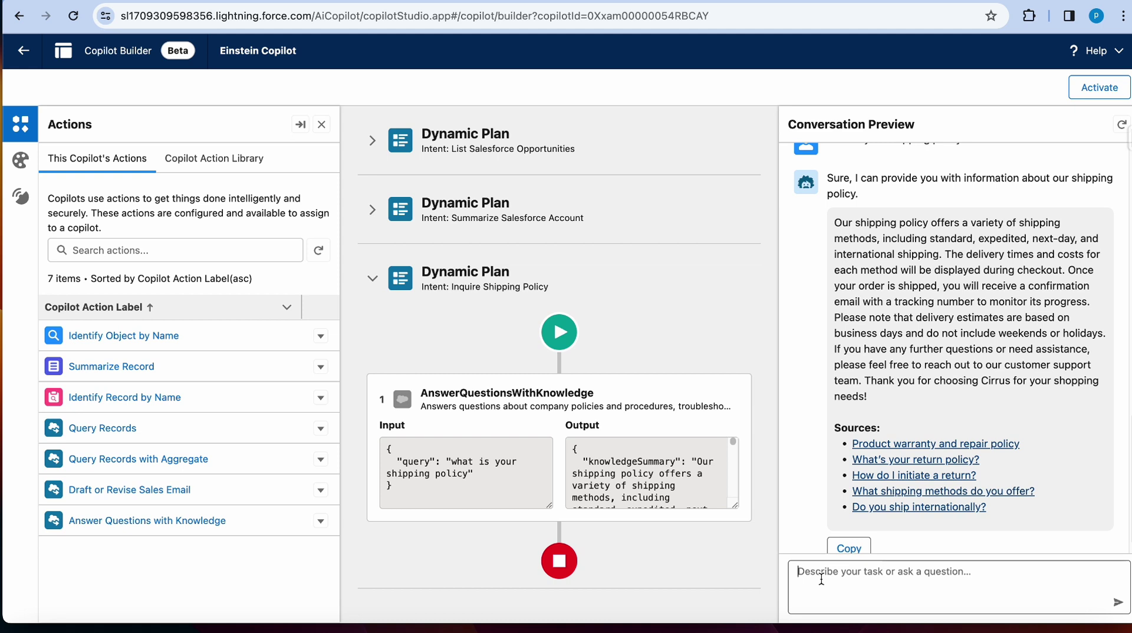
{"action": "type", "text": "what is the tot"}
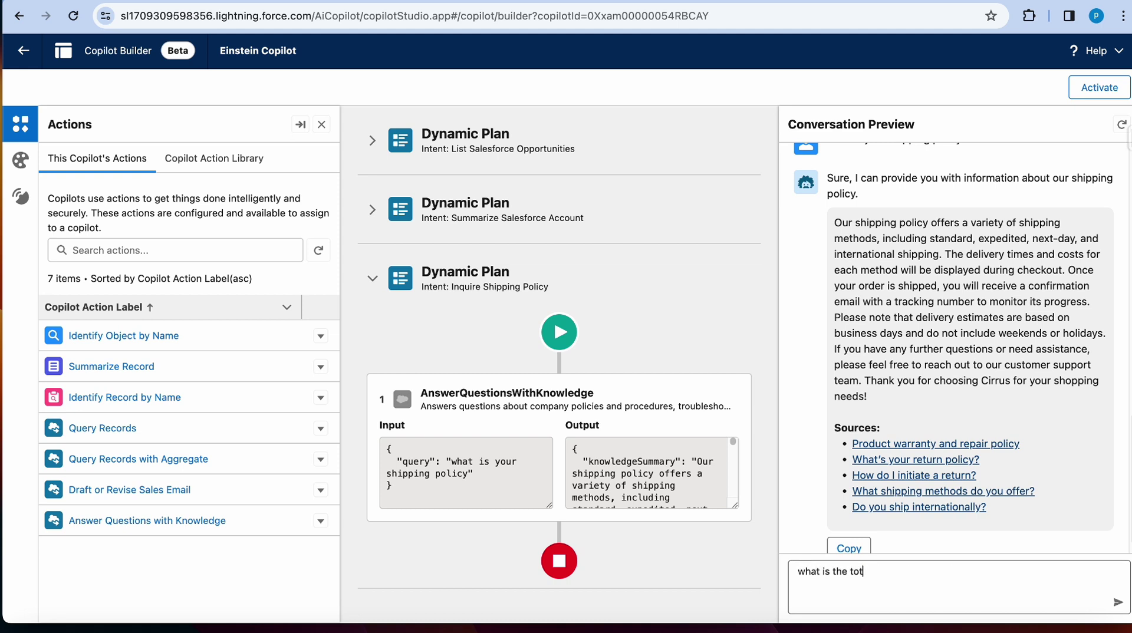
{"action": "type", "text": "al sum of opportunities this yeat"}
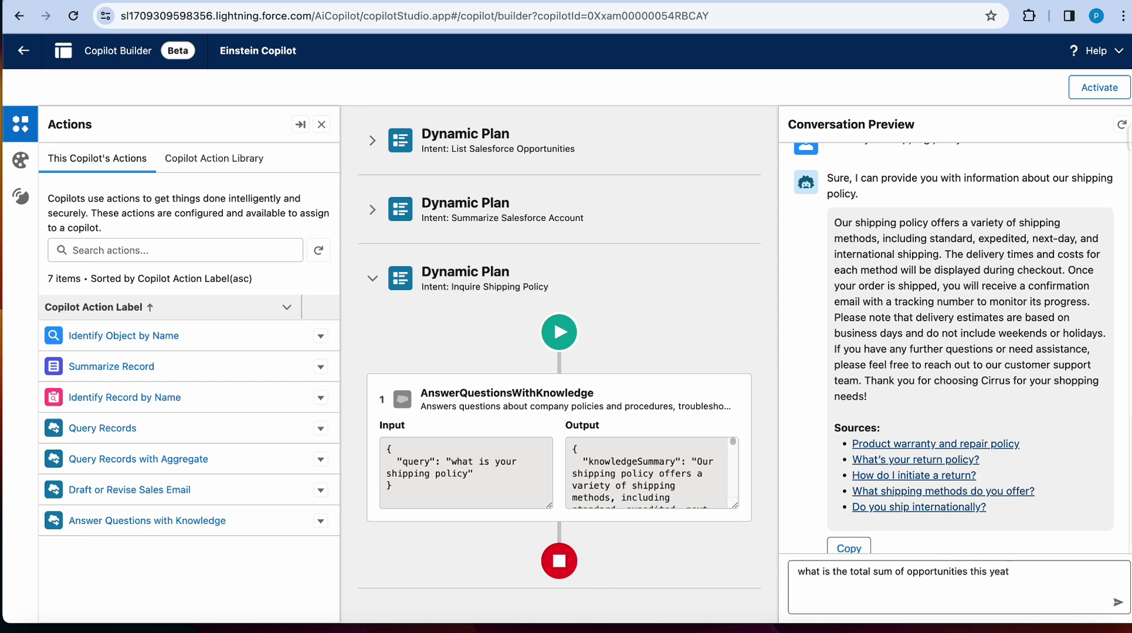
{"action": "key", "text": "Return"}
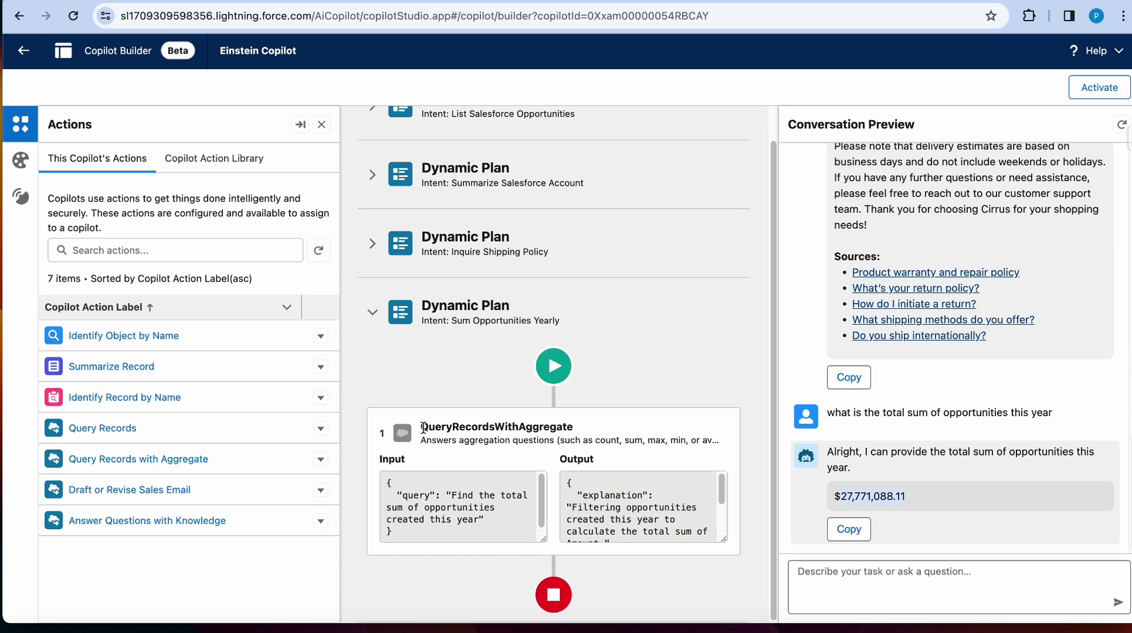
Inspect the QueryRecordsWithAggregate step's generated query returning $27,771,088.11
{"action": "left_click_drag", "start_coordinate": [421, 427], "coordinate": [554, 427]}
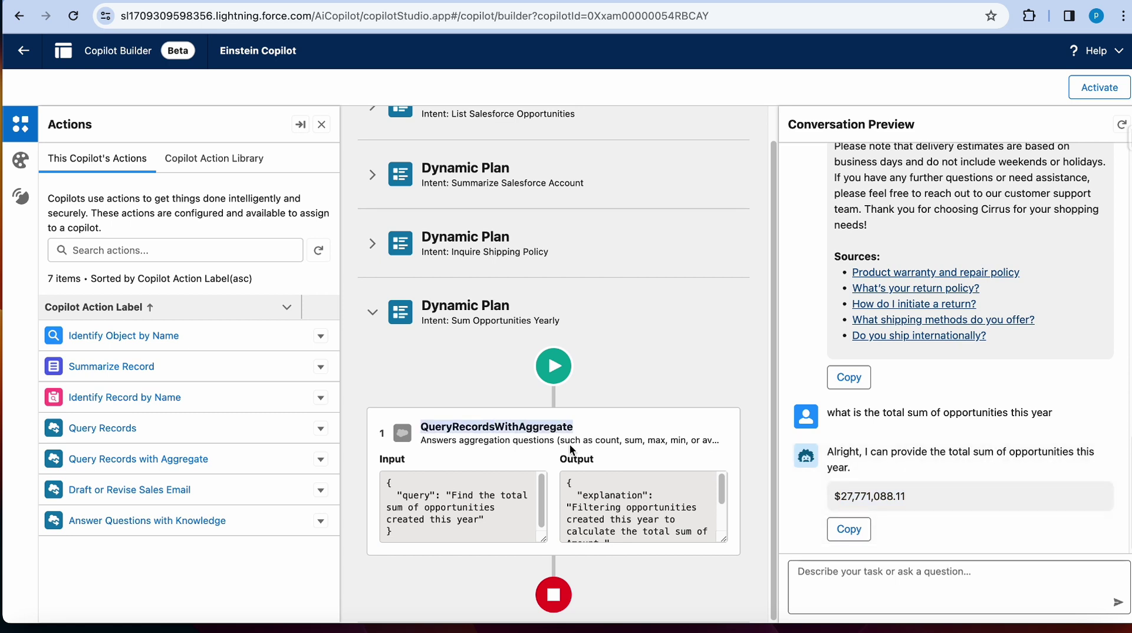
{"action": "left_click", "coordinate": [564, 443]}
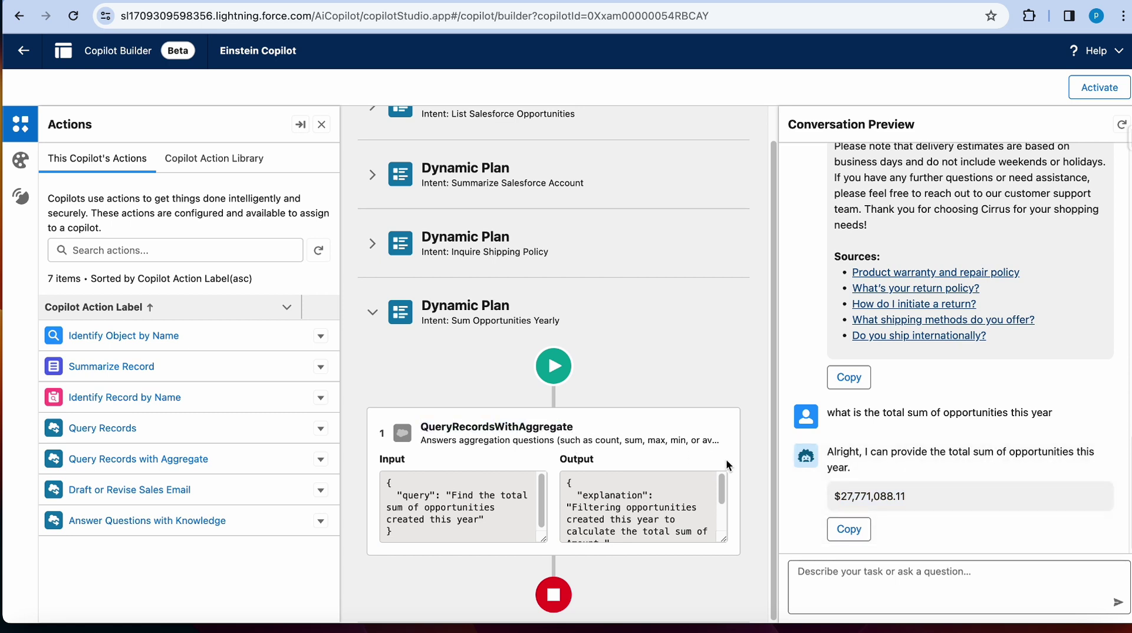
{"action": "left_click", "coordinate": [469, 517]}
{"action": "left_click_drag", "start_coordinate": [469, 518], "coordinate": [452, 494]}
{"action": "scroll", "coordinate": [624, 518], "scroll_direction": "down", "scroll_amount": 3}
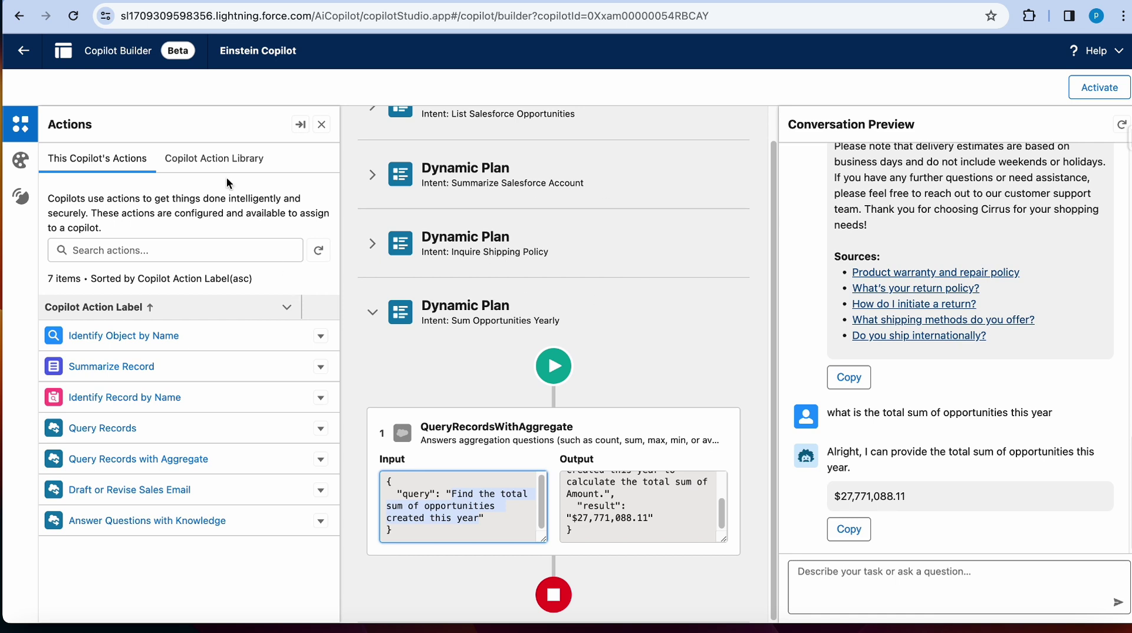
Activate Einstein Copilot and highlight the user's Einstein Copilot for Salesforce User permission set
{"action": "left_click", "coordinate": [1084, 89]}
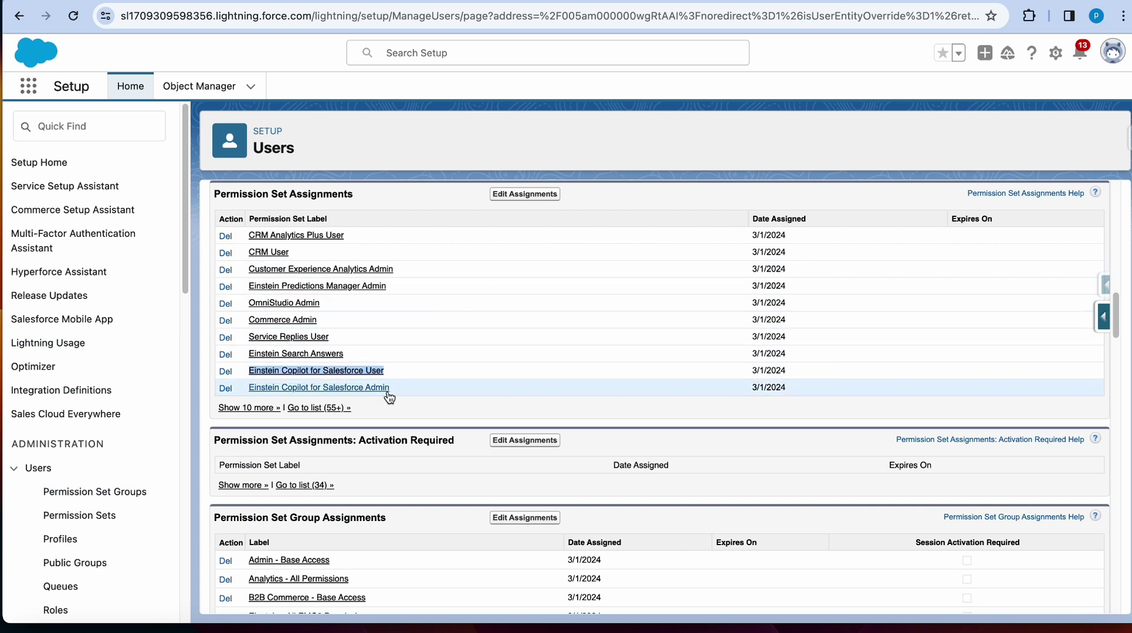
{"action": "left_click", "coordinate": [405, 372]}
{"action": "left_click_drag", "start_coordinate": [417, 369], "coordinate": [246, 371]}
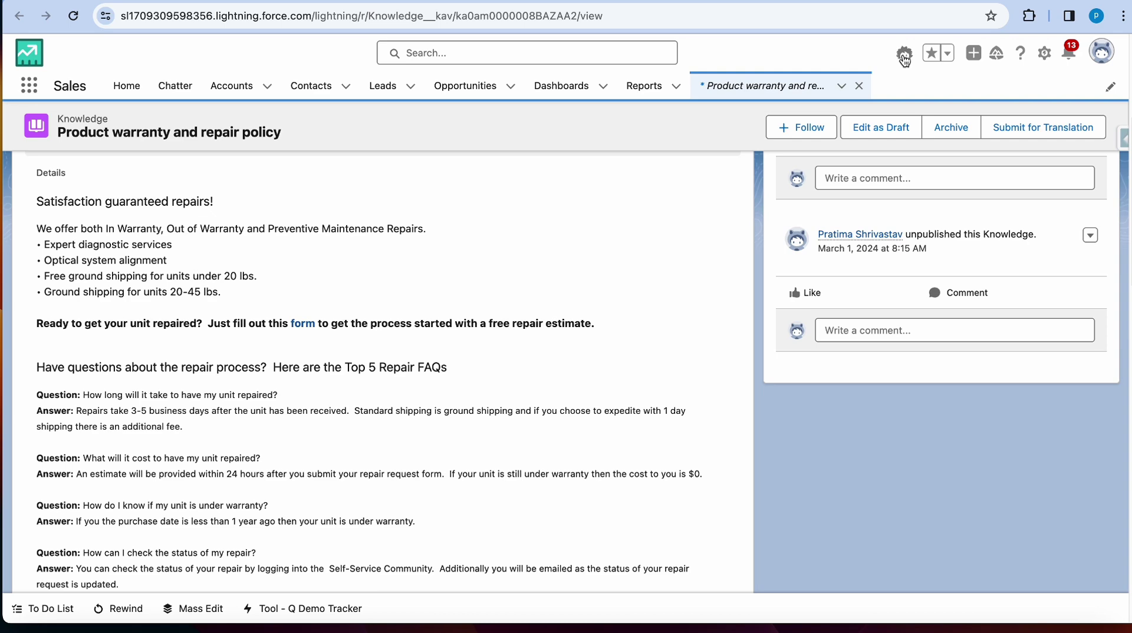
Reload the article page so the active copilot loads, then bring up the Einstein panel
{"action": "left_click", "coordinate": [79, 19]}
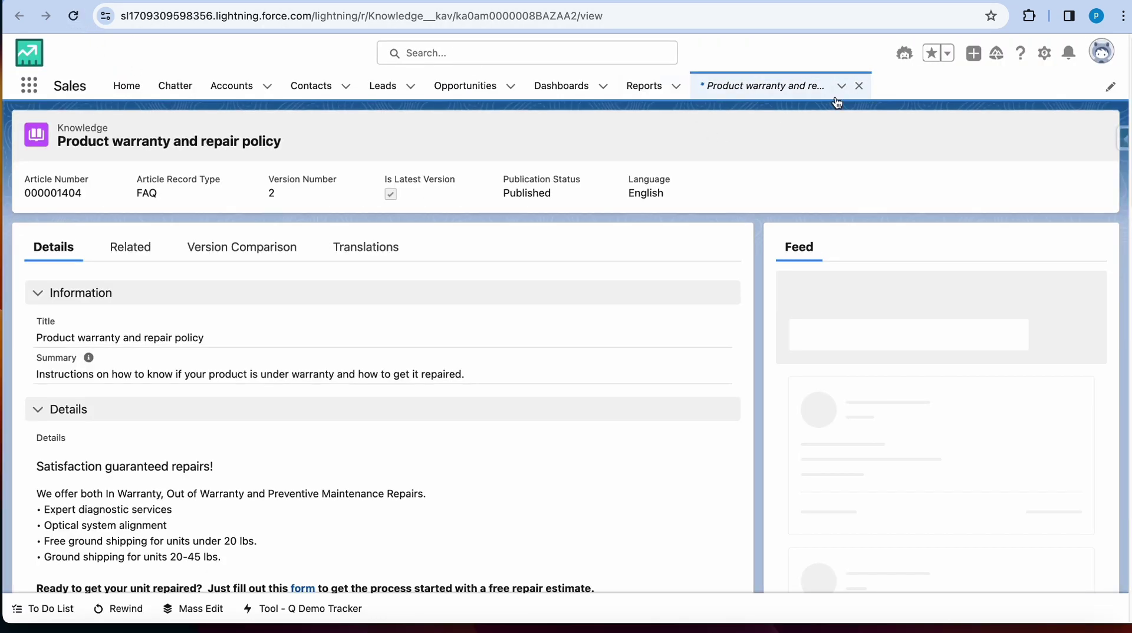
{"action": "left_click", "coordinate": [71, 18]}
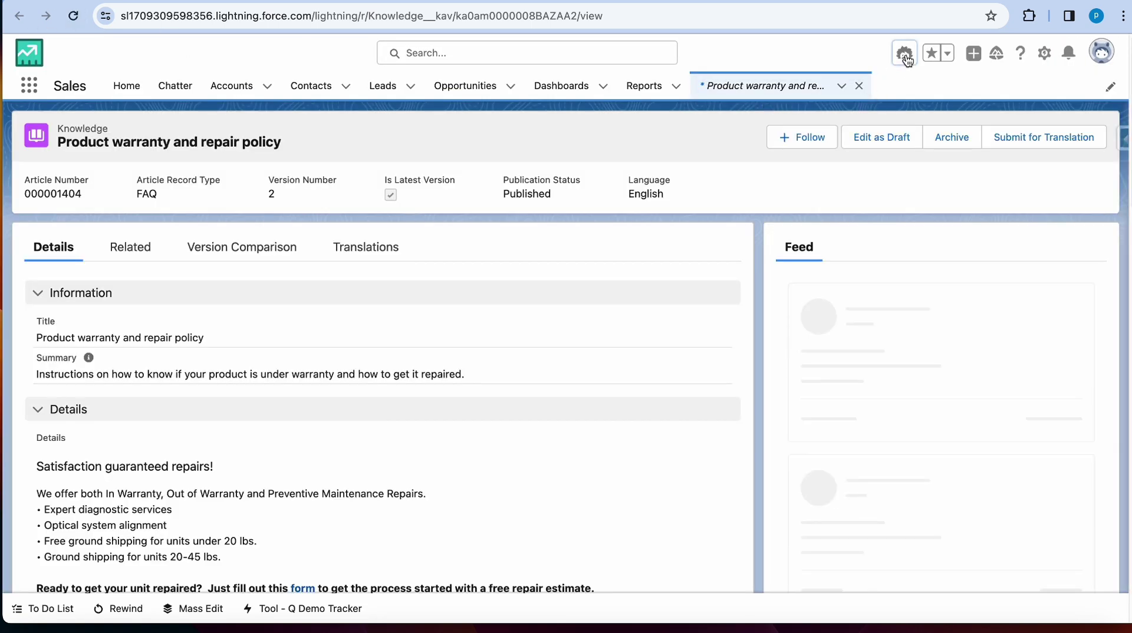
{"action": "left_click", "coordinate": [905, 55]}
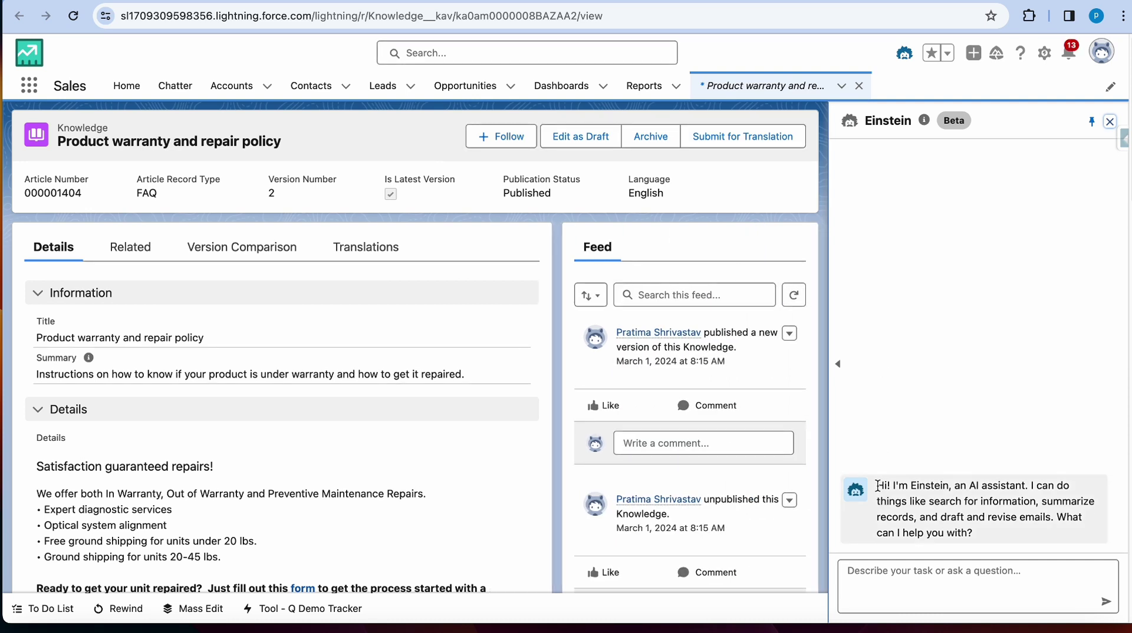
{"action": "left_click_drag", "start_coordinate": [876, 486], "coordinate": [996, 532]}
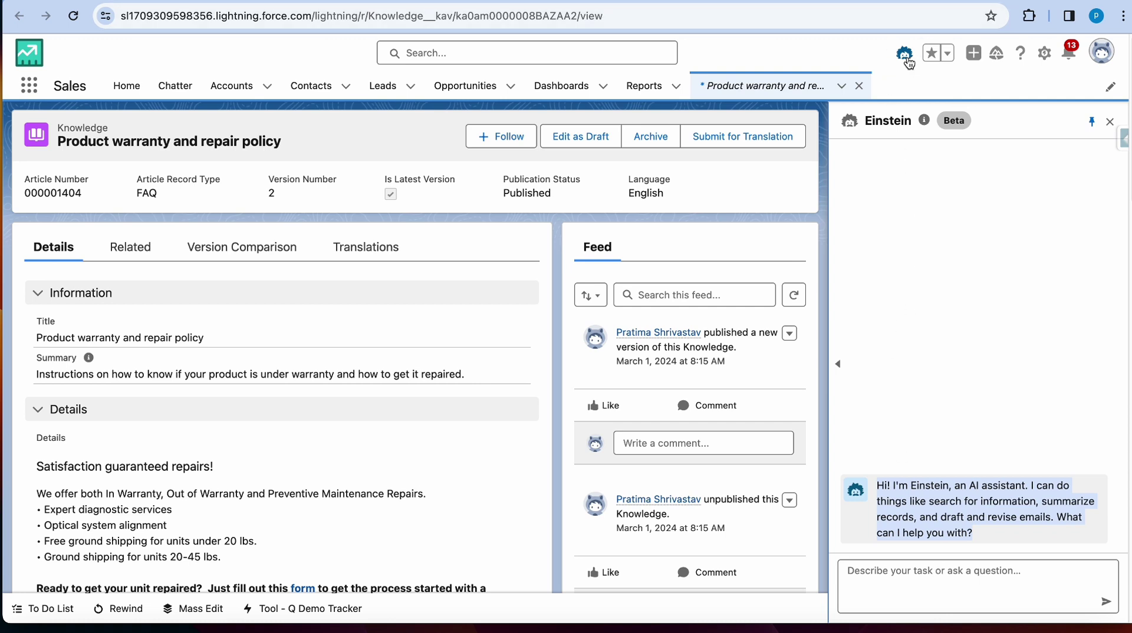
Ask Einstein 'what is your chipping policy', review its sourced answer, then go Home
{"action": "left_click", "coordinate": [937, 581]}
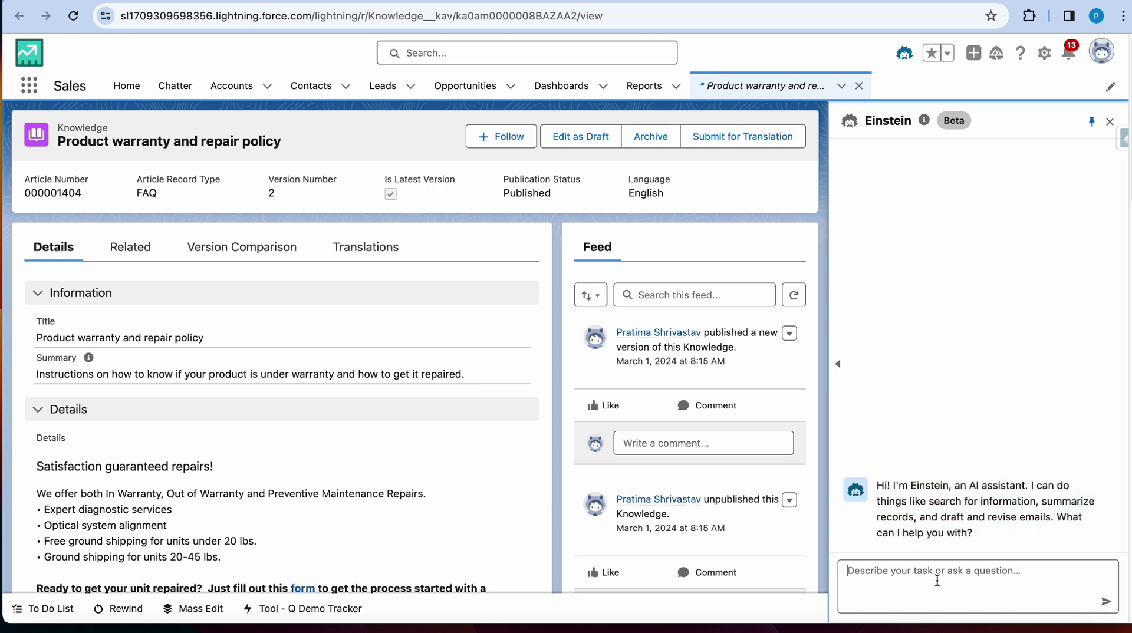
{"action": "type", "text": "what is your chipping p"}
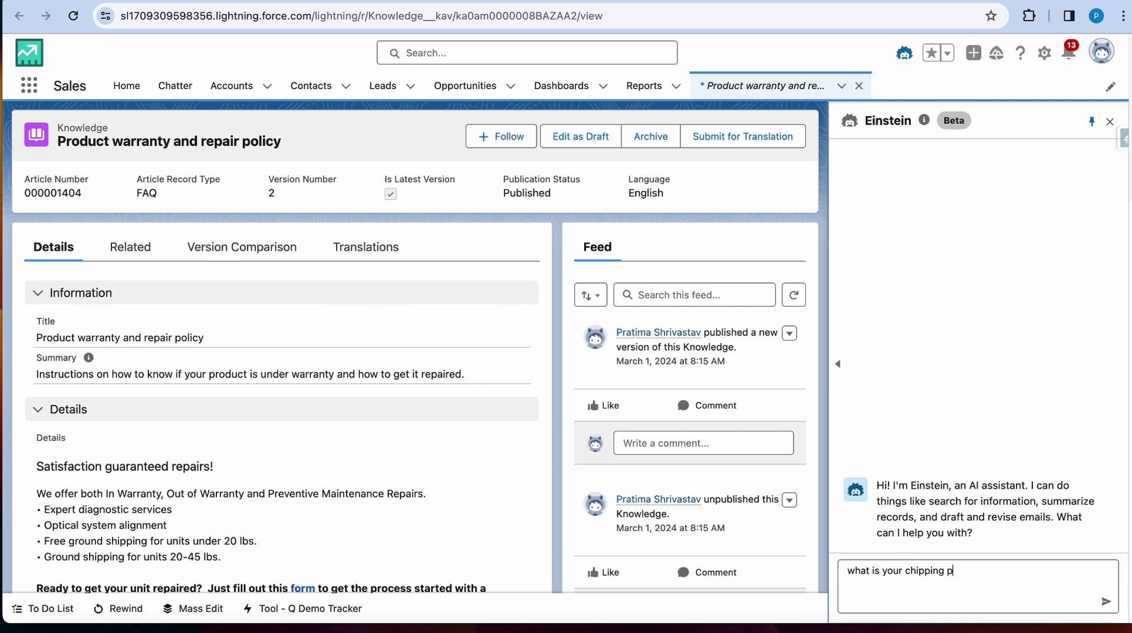
{"action": "type", "text": "olicy"}
{"action": "key", "text": "Return"}
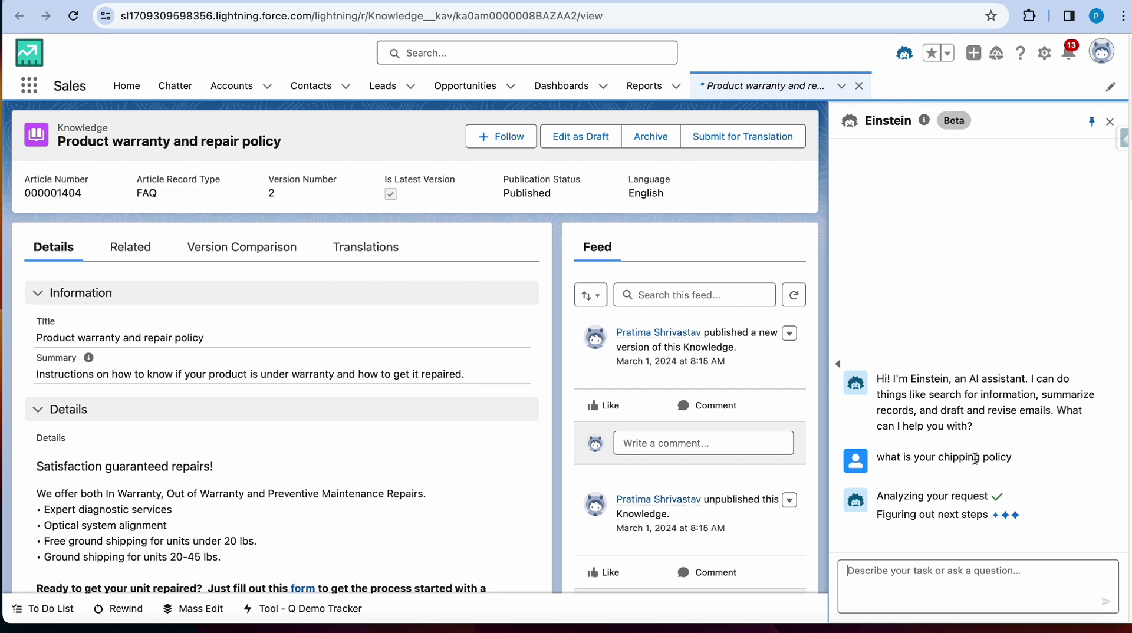
{"action": "scroll", "coordinate": [1003, 259], "scroll_direction": "up", "scroll_amount": 2}
{"action": "scroll", "coordinate": [1002, 257], "scroll_direction": "up", "scroll_amount": 1}
{"action": "left_click_drag", "start_coordinate": [906, 218], "coordinate": [961, 229]}
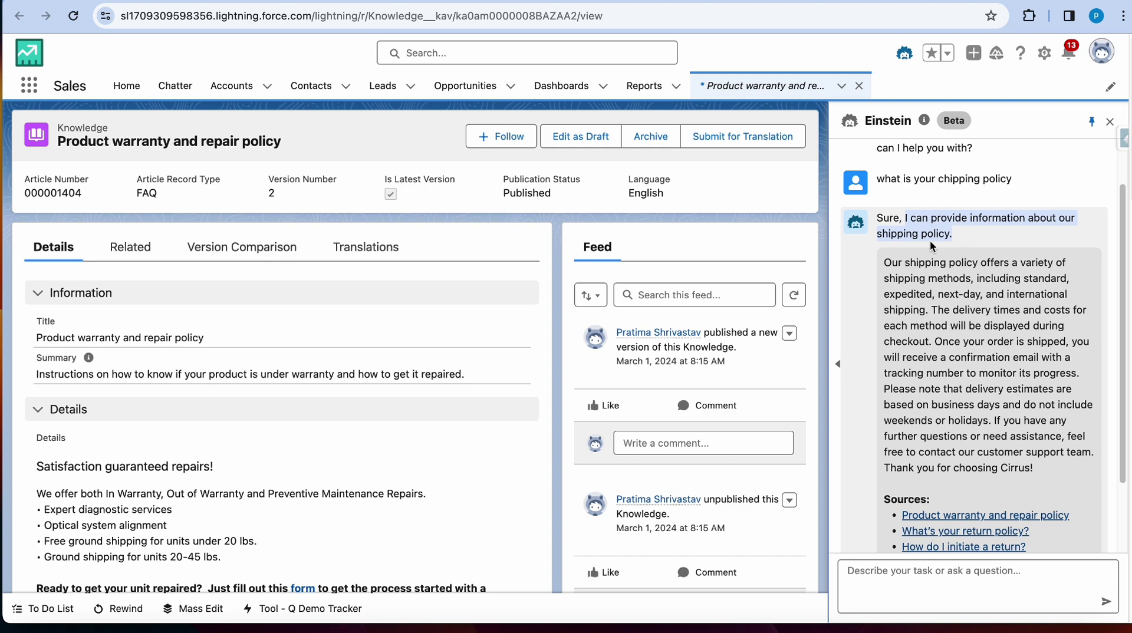
{"action": "scroll", "coordinate": [991, 450], "scroll_direction": "up", "scroll_amount": 2}
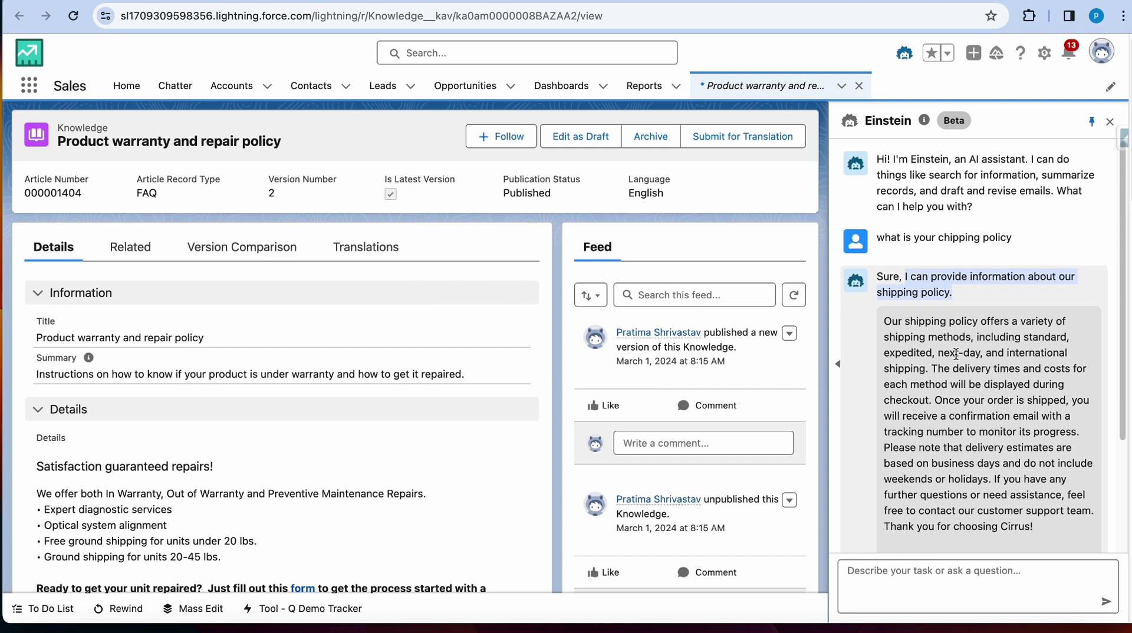
{"action": "left_click", "coordinate": [126, 87]}
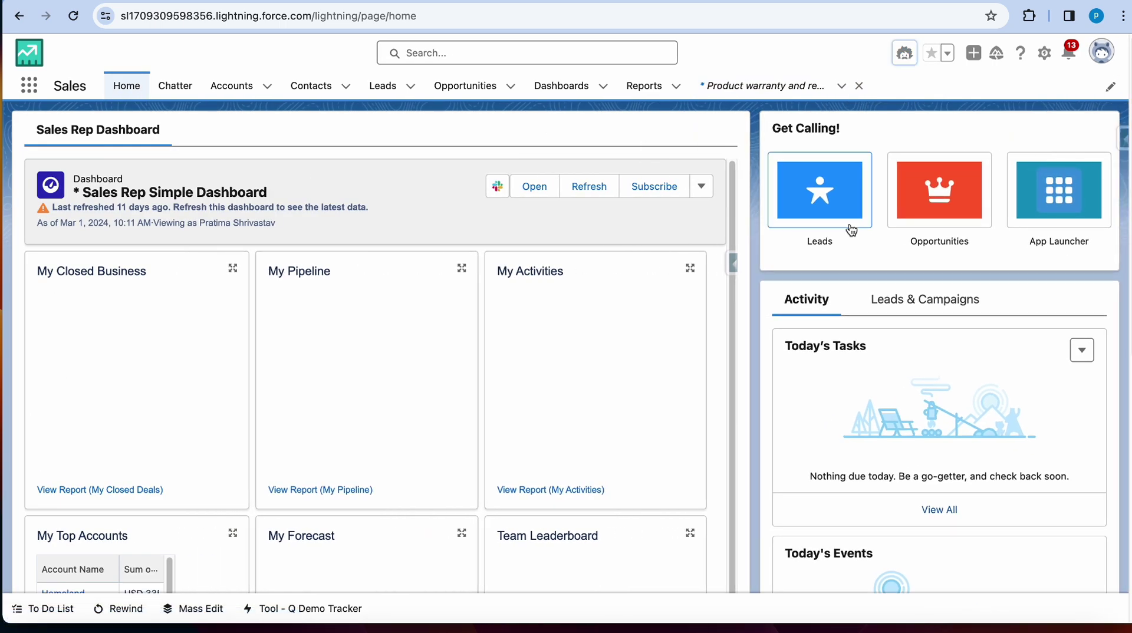
Scroll down the Home dashboard beside Einstein so its charts load
{"action": "scroll", "coordinate": [955, 530], "scroll_direction": "down", "scroll_amount": 4}
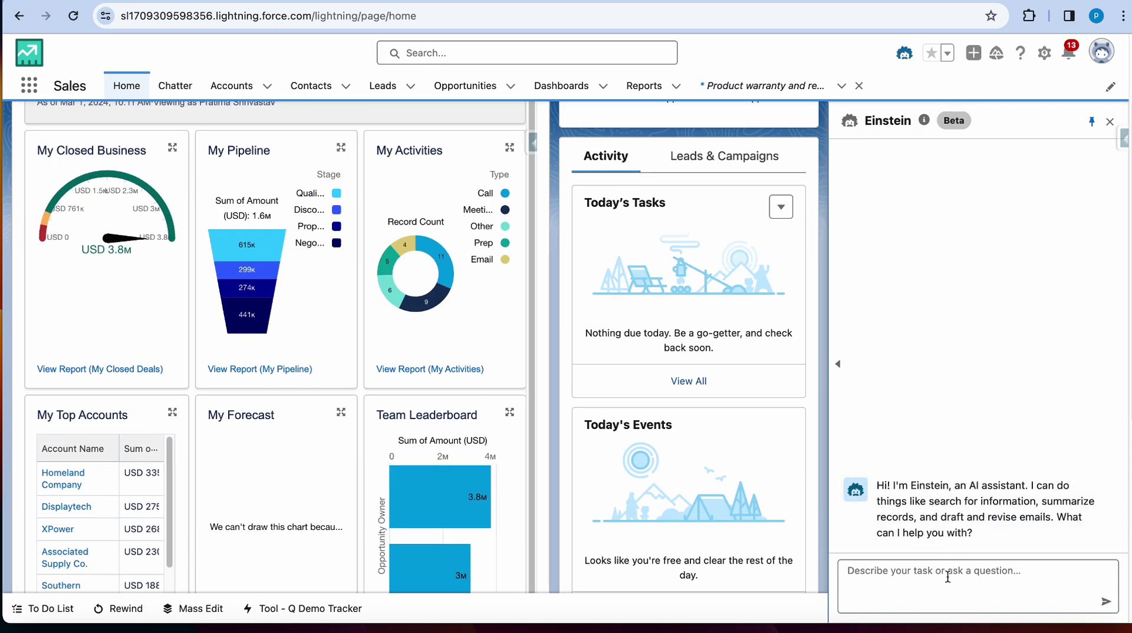
{"action": "scroll", "coordinate": [952, 560], "scroll_direction": "down", "scroll_amount": 1}
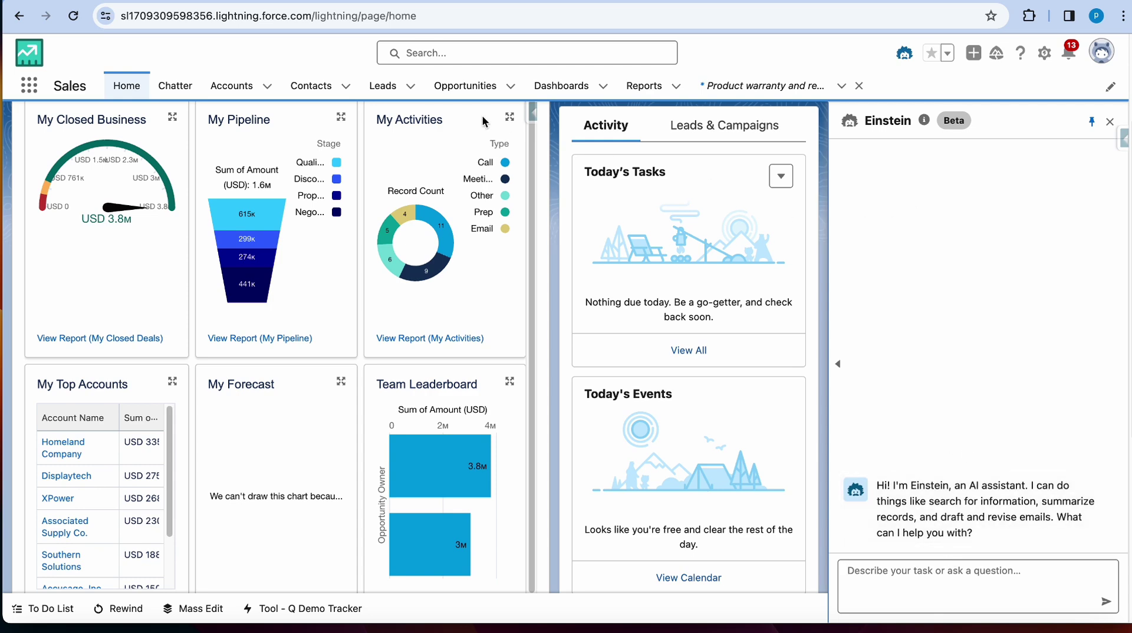